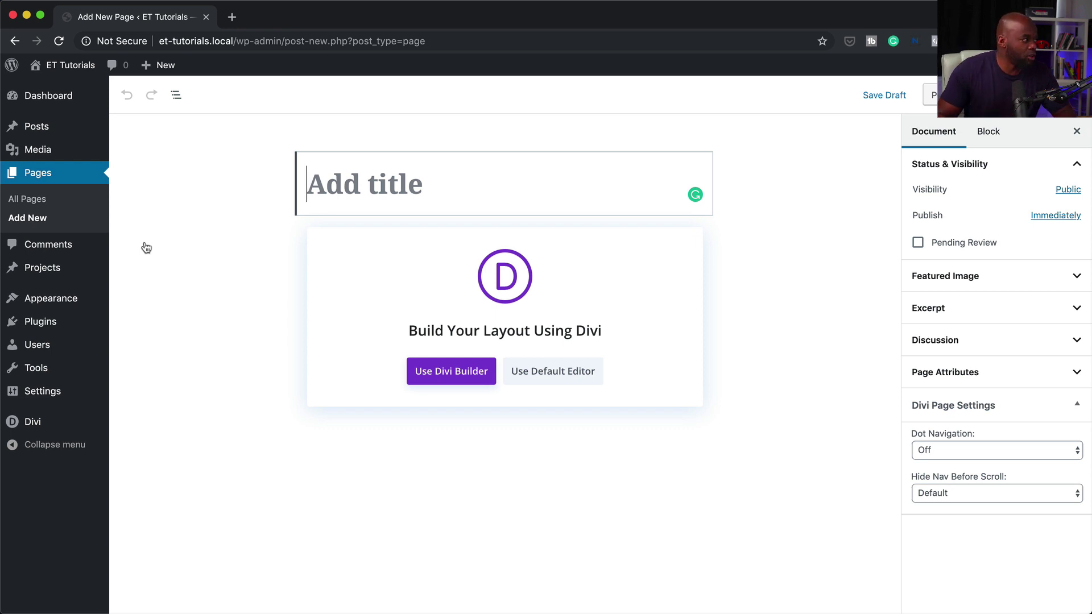
Title the new page "button" and start building it with the Divi Builder from a premade layout
type("button")
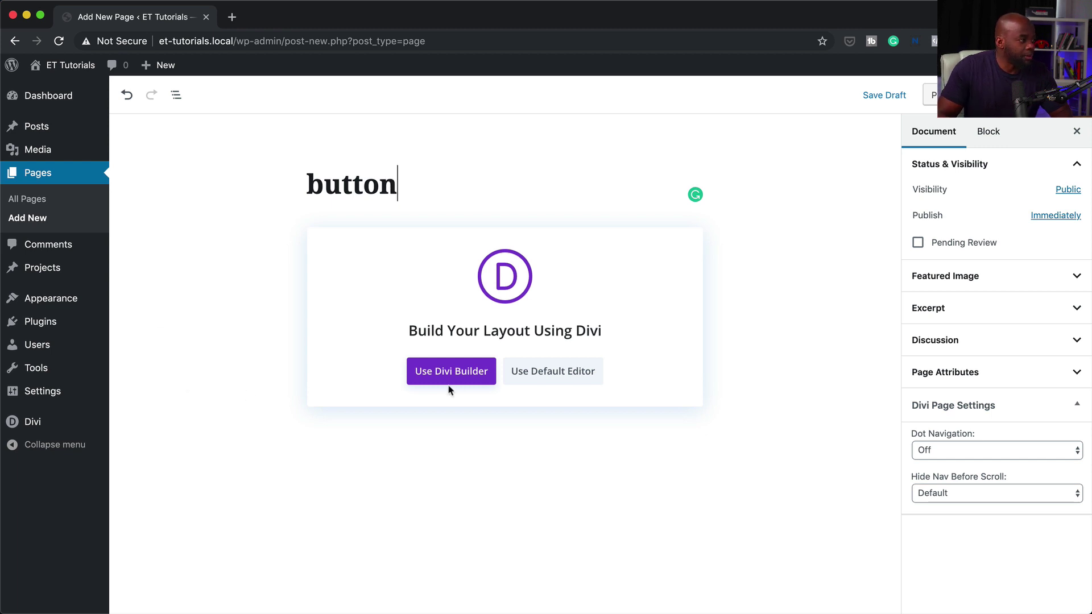
left_click(451, 378)
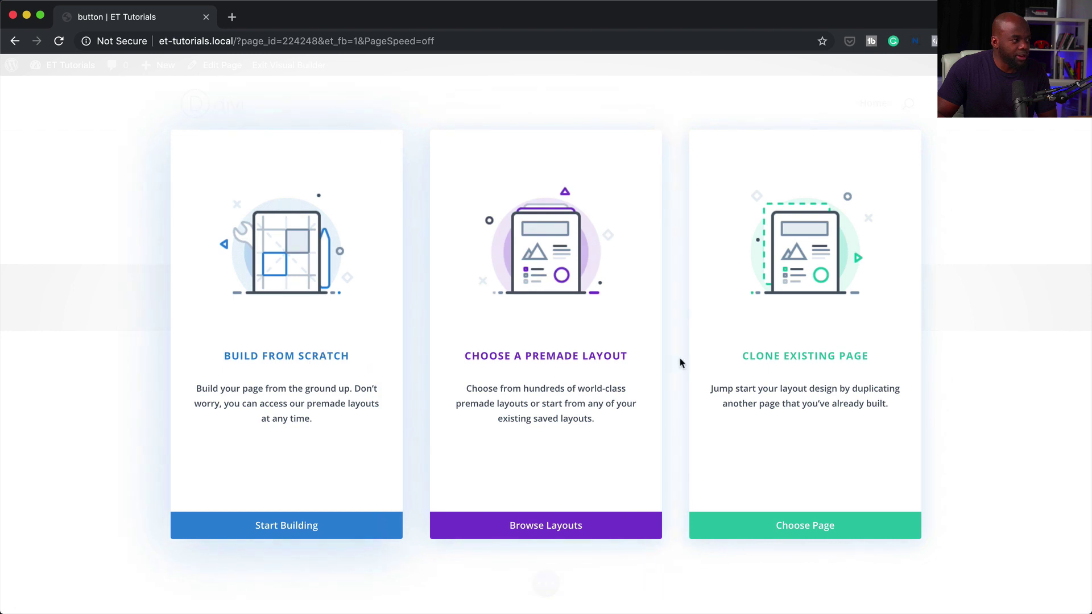
left_click(567, 362)
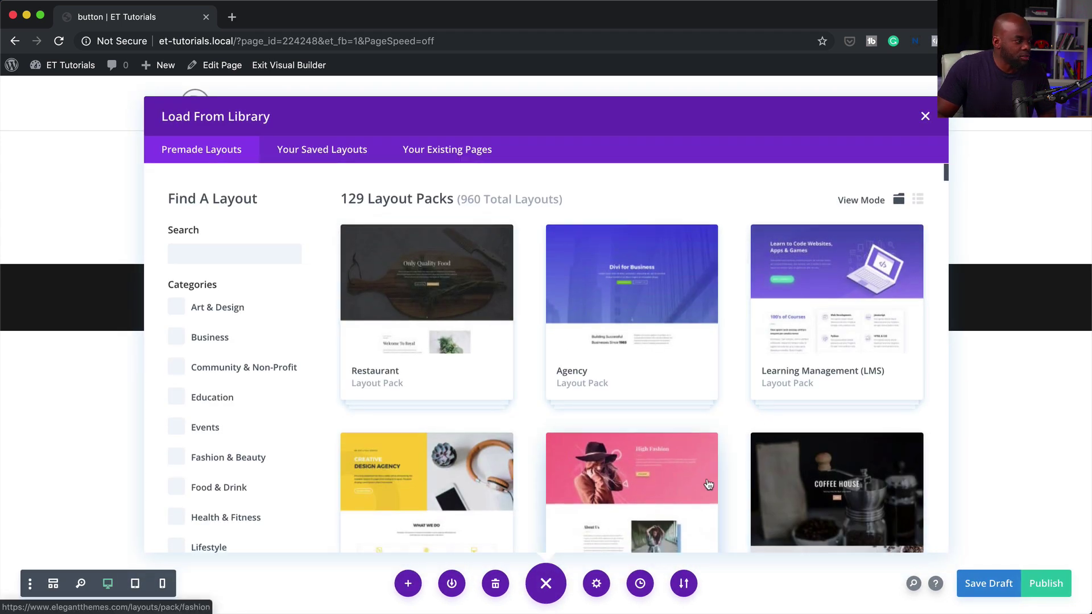
Load the Design Agency Landing Page layout from the Design Agency pack onto the page
scroll(708, 484, "down", 2)
scroll(709, 484, "down", 2)
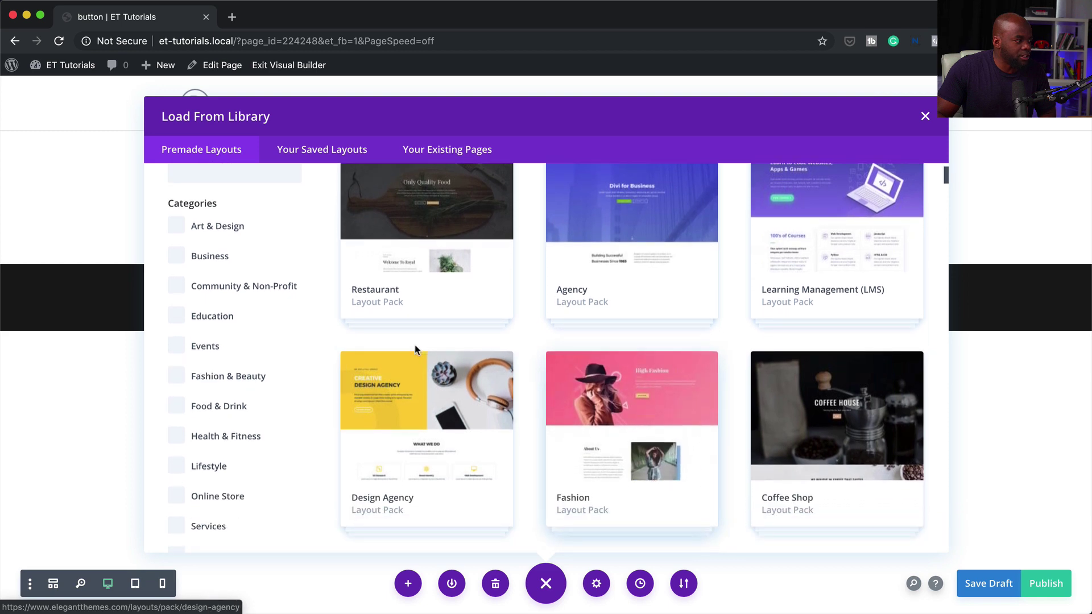
left_click(438, 407)
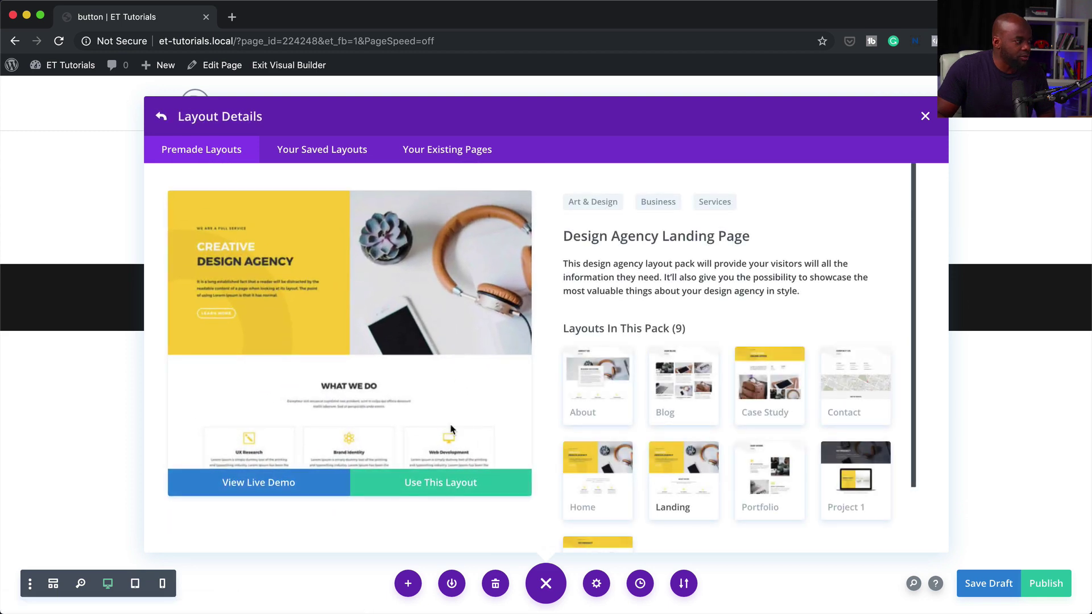
left_click(461, 489)
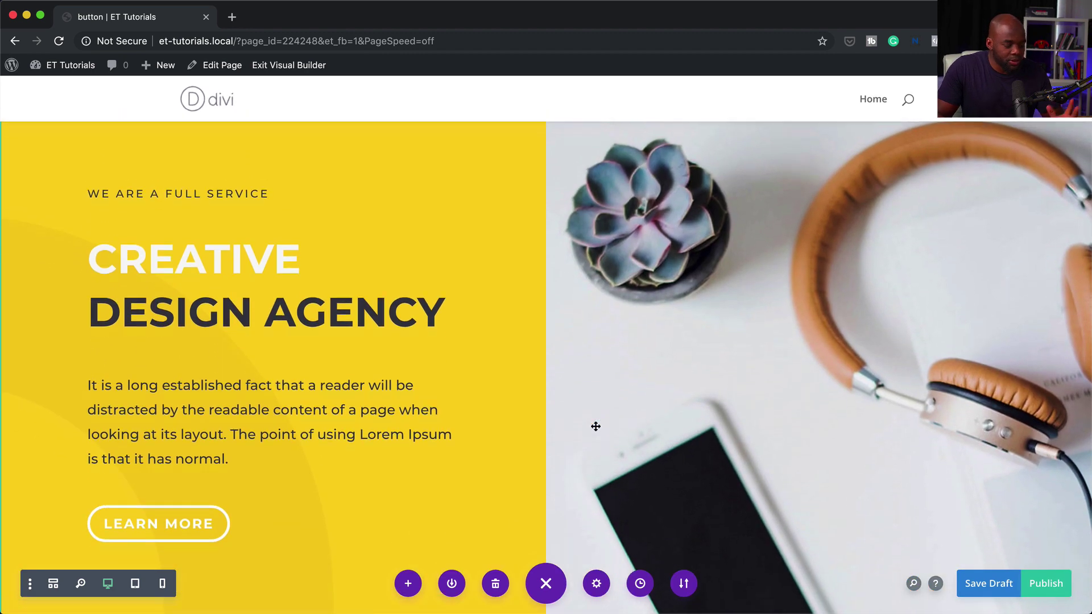
Delete the Learn More button in the yellow hero section and insert a new Button module below the paragraph
scroll(271, 434, "down", 3)
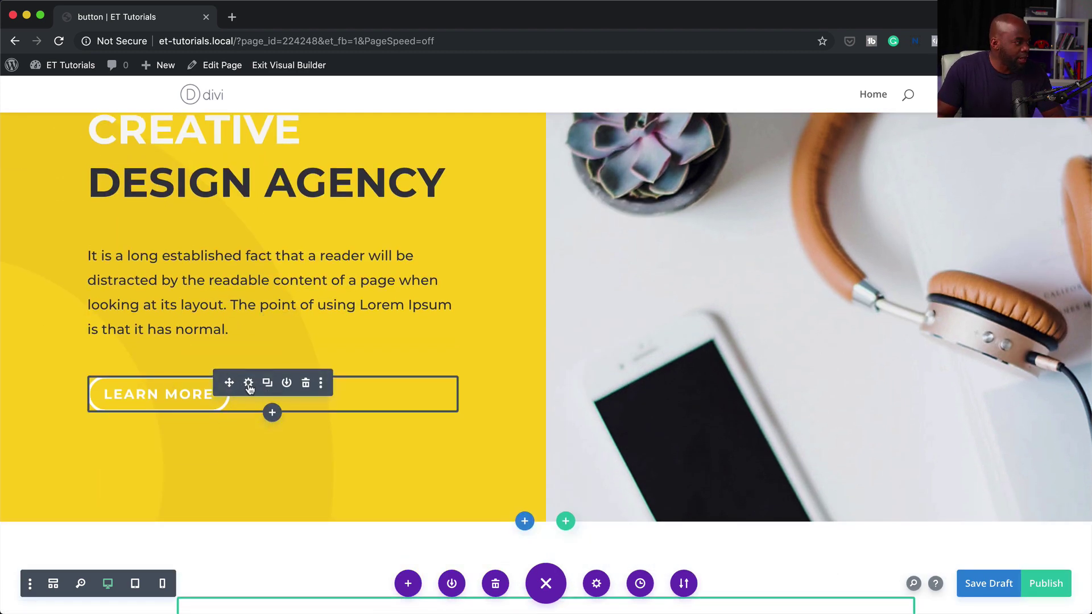
left_click(305, 384)
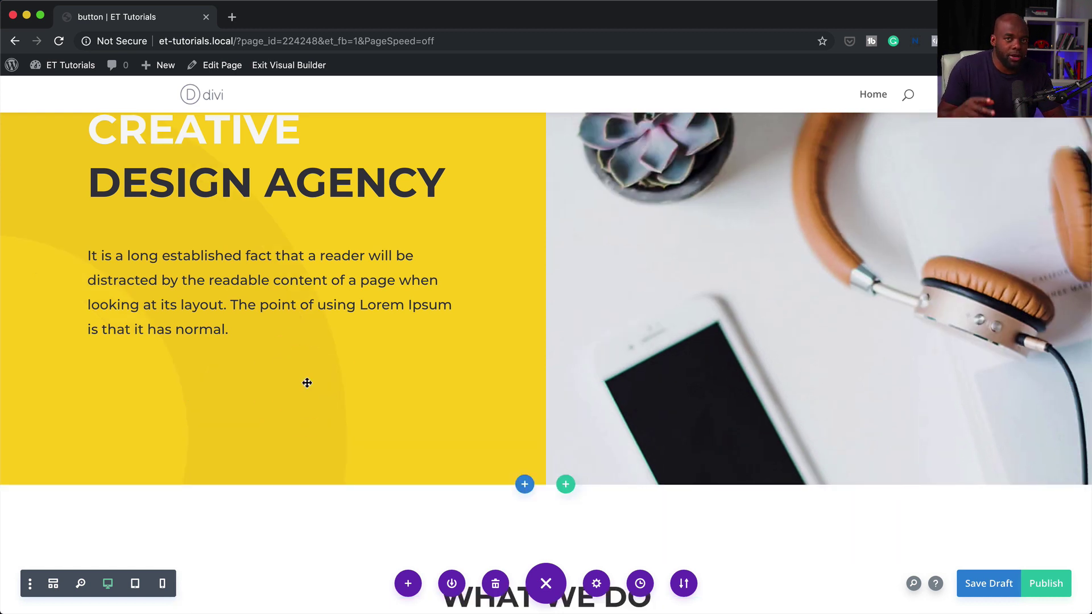
left_click(271, 376)
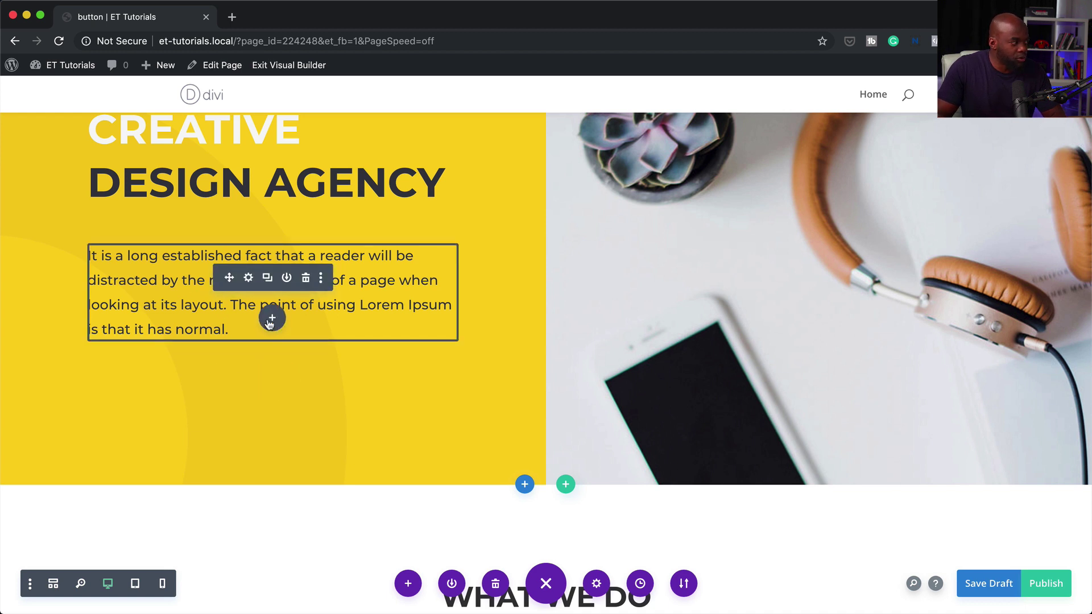
left_click(271, 319)
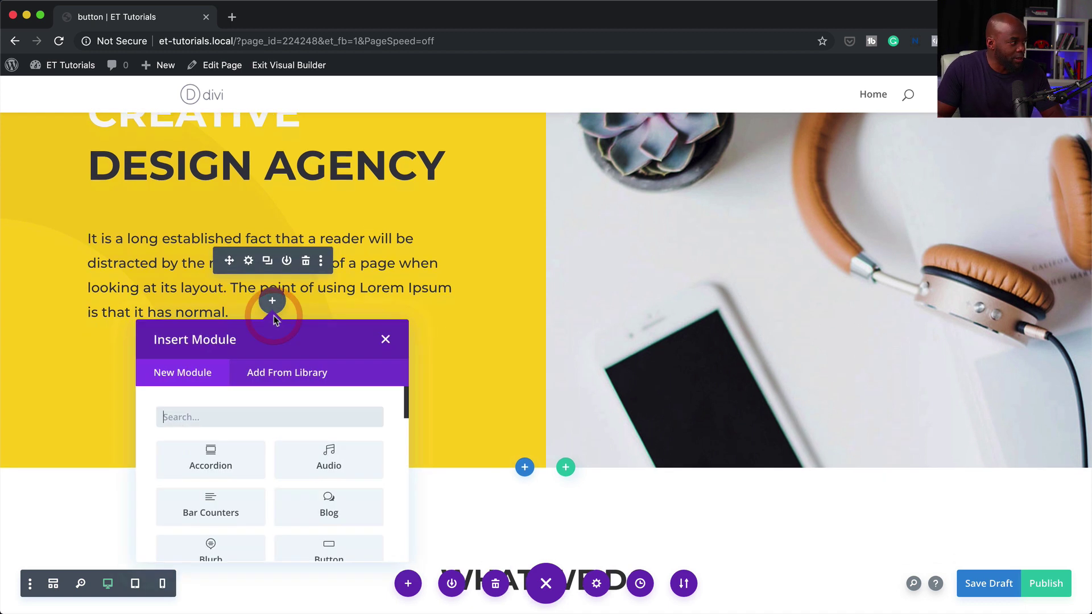
left_click(281, 400)
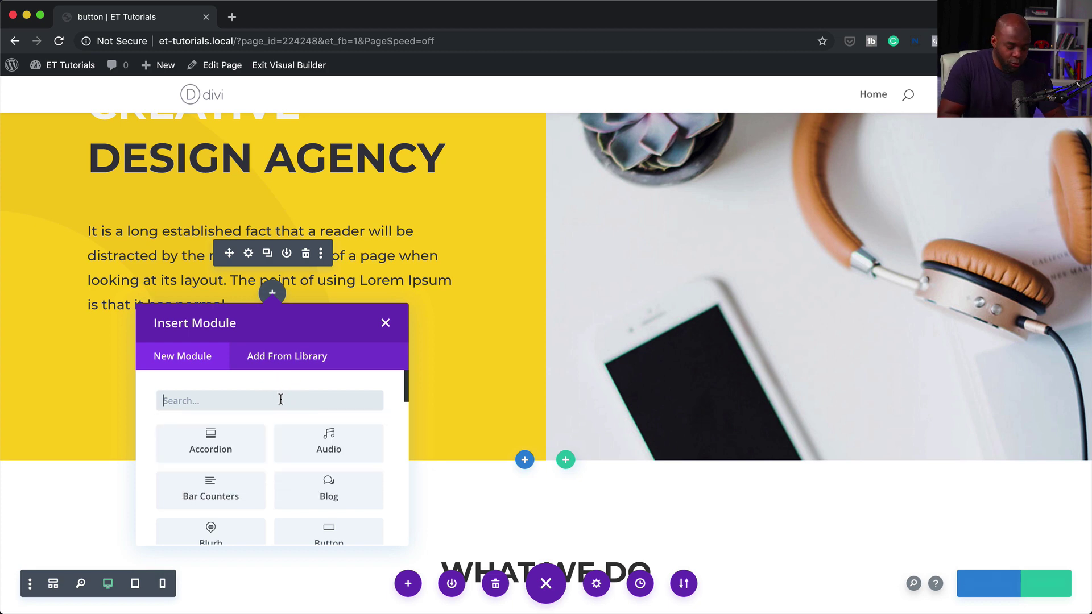
type("butt")
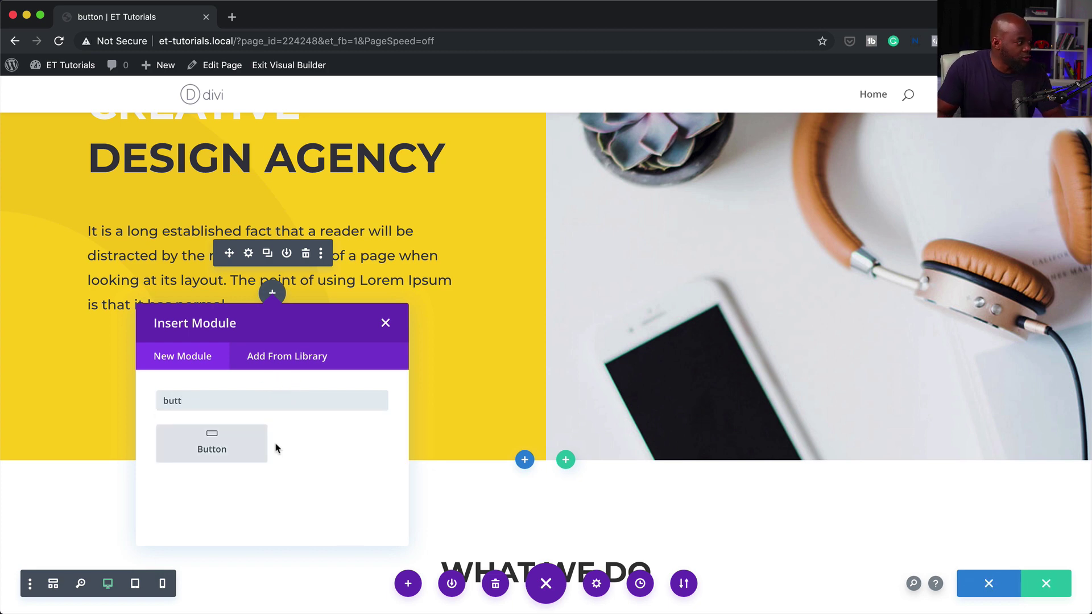
left_click(229, 447)
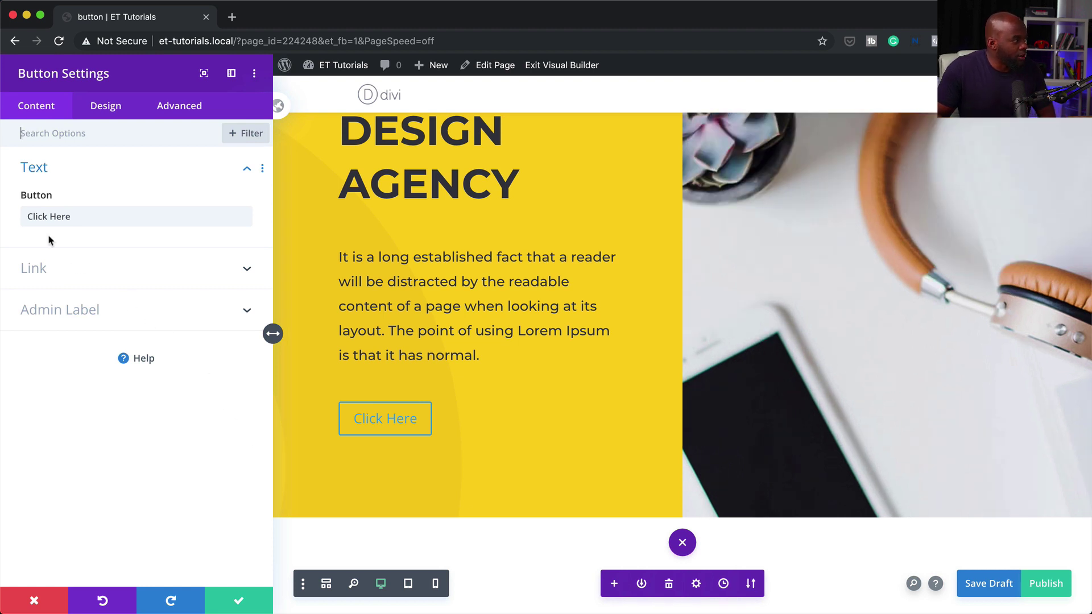
Set the new button's text to "Download Now" and enable custom styles for the button
triple_click(94, 216)
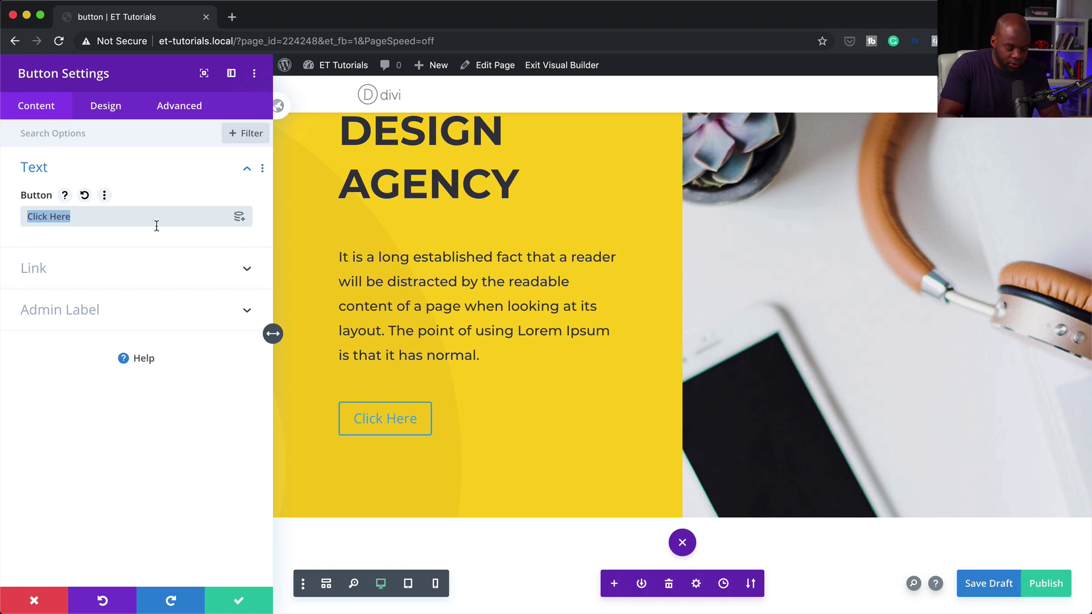
type("Download Now")
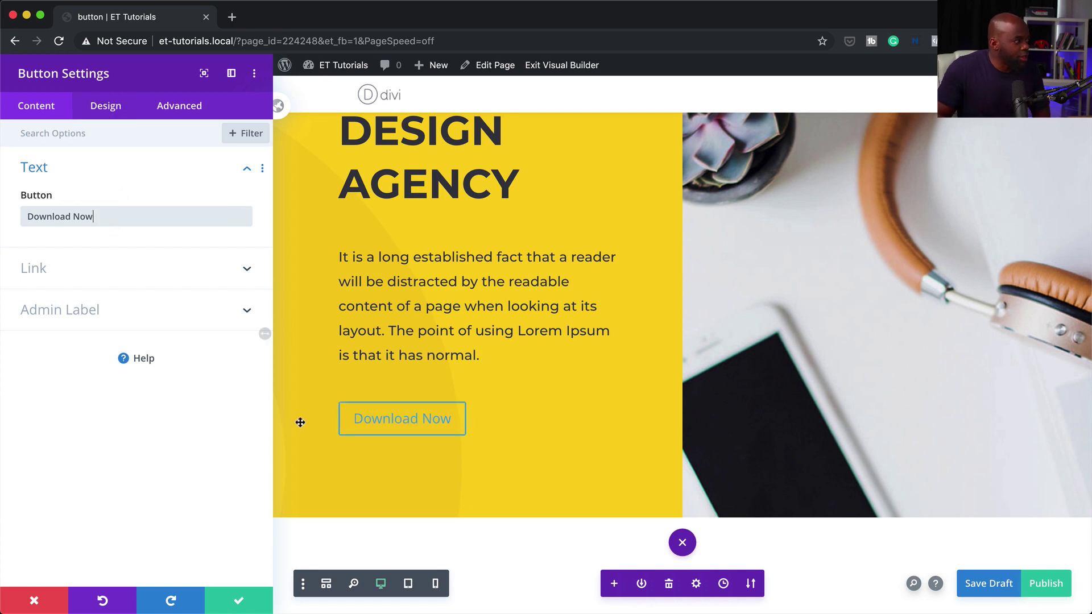
left_click(112, 109)
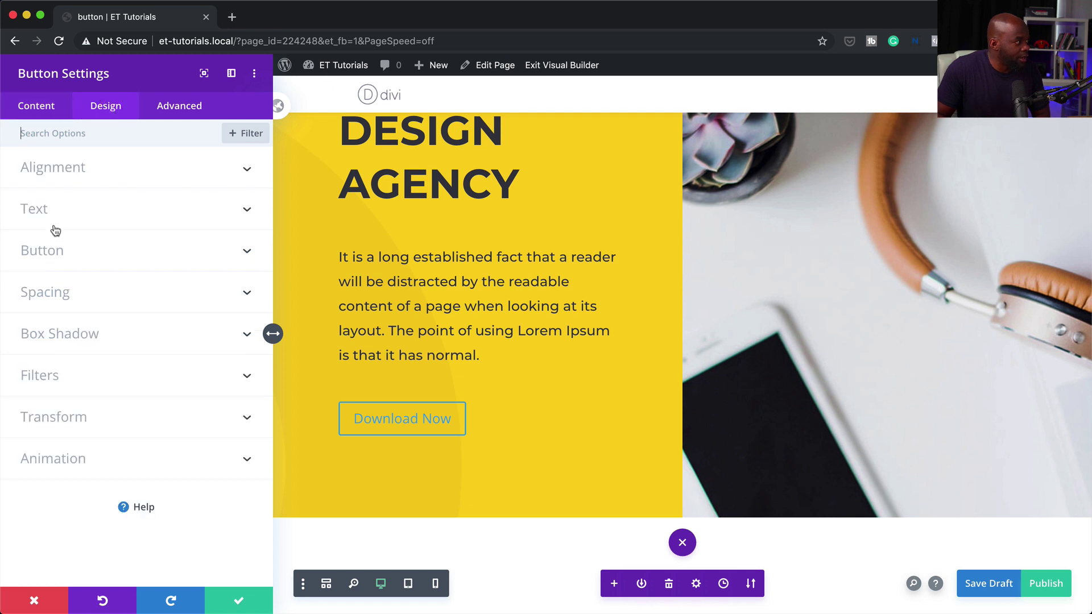
left_click(76, 254)
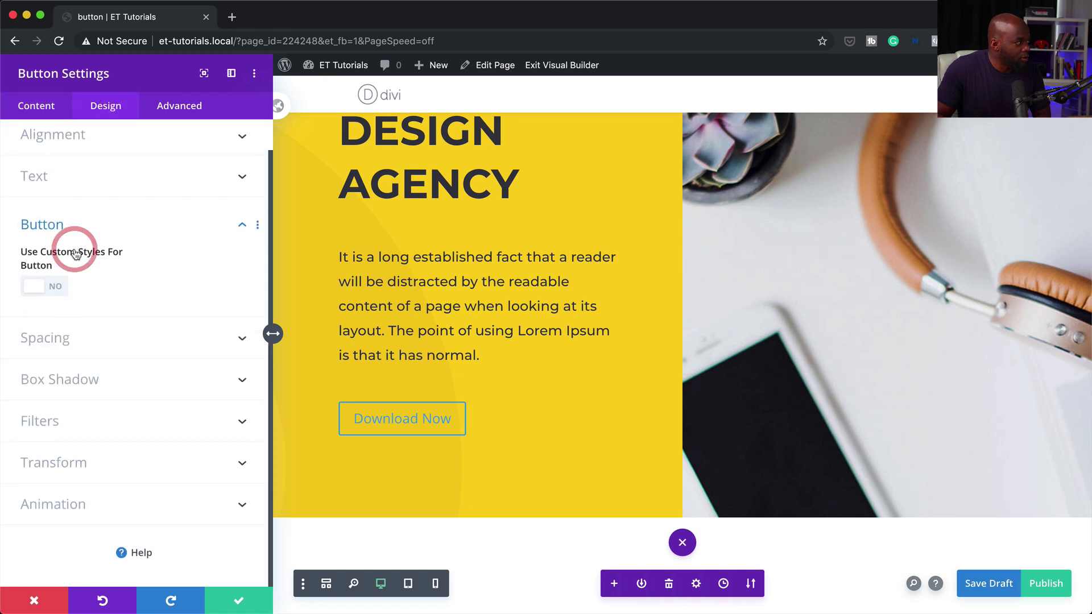
left_click(58, 291)
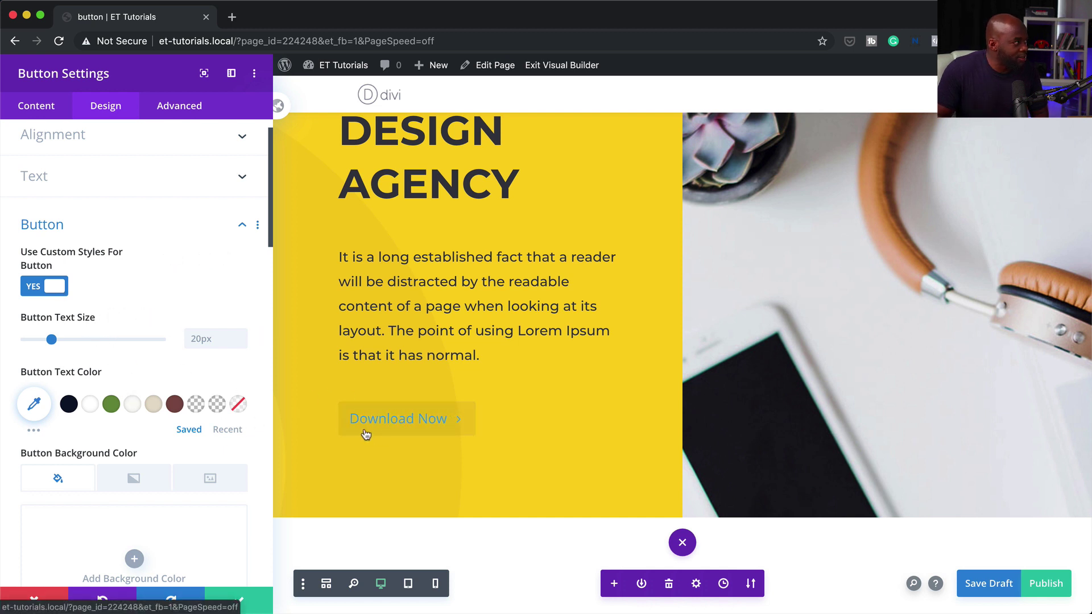
Try the saved brown as the button text color, and settle on the saved beige
scroll(227, 434, "down", 4)
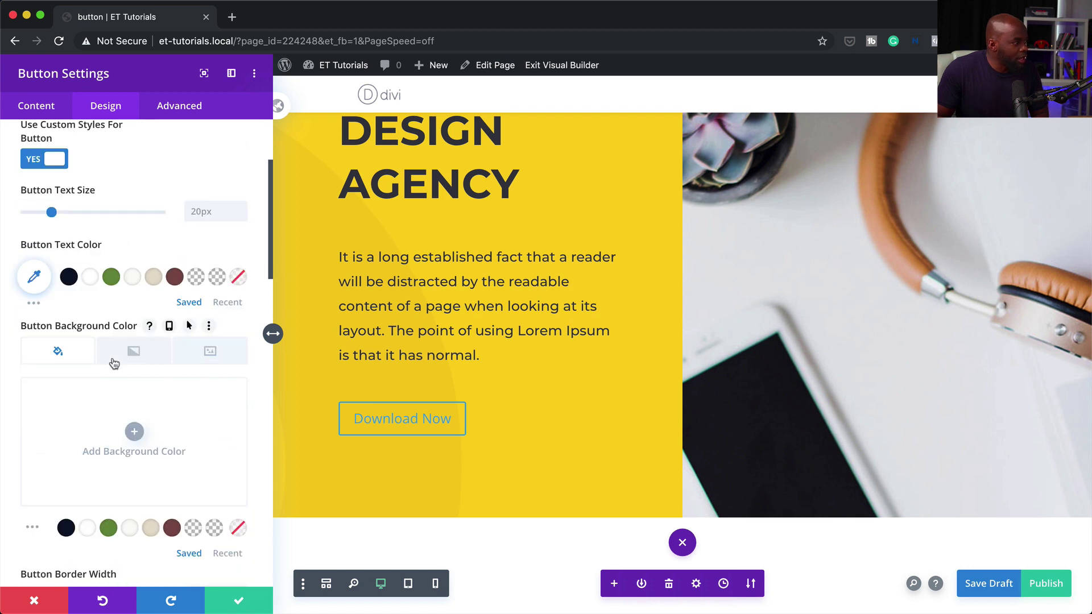
left_click(174, 278)
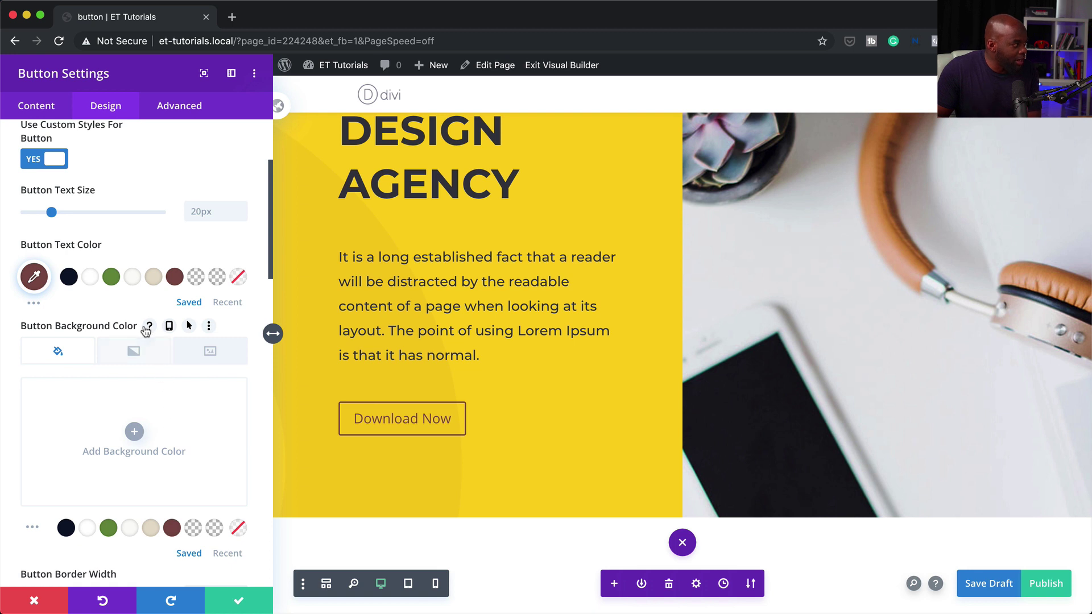
left_click(154, 278)
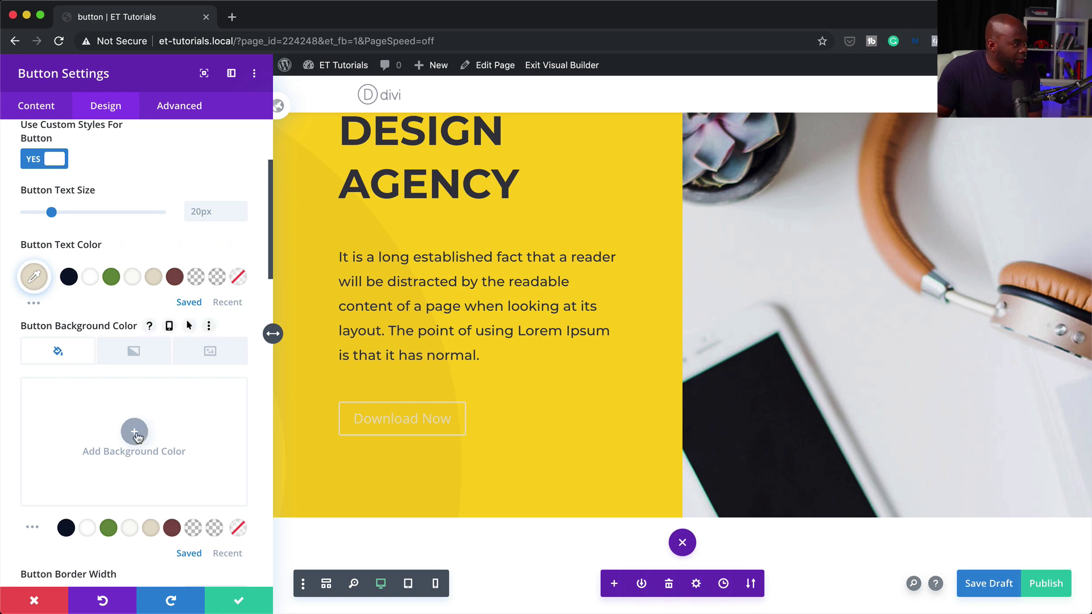
Give the button a dark navy background and a matching dark navy border color, saving the page in between
left_click(172, 528)
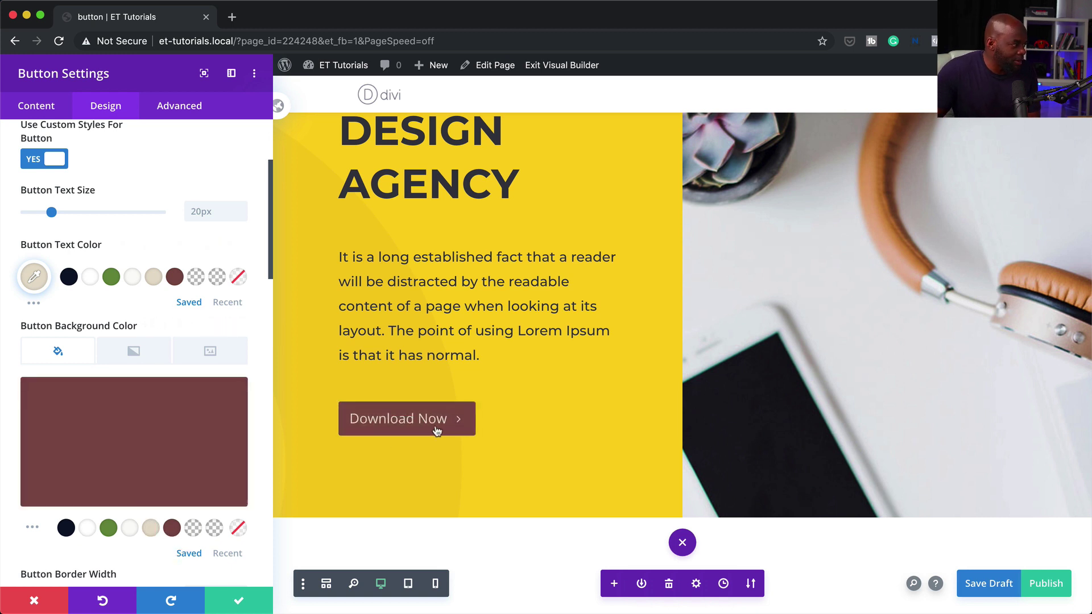
left_click(67, 529)
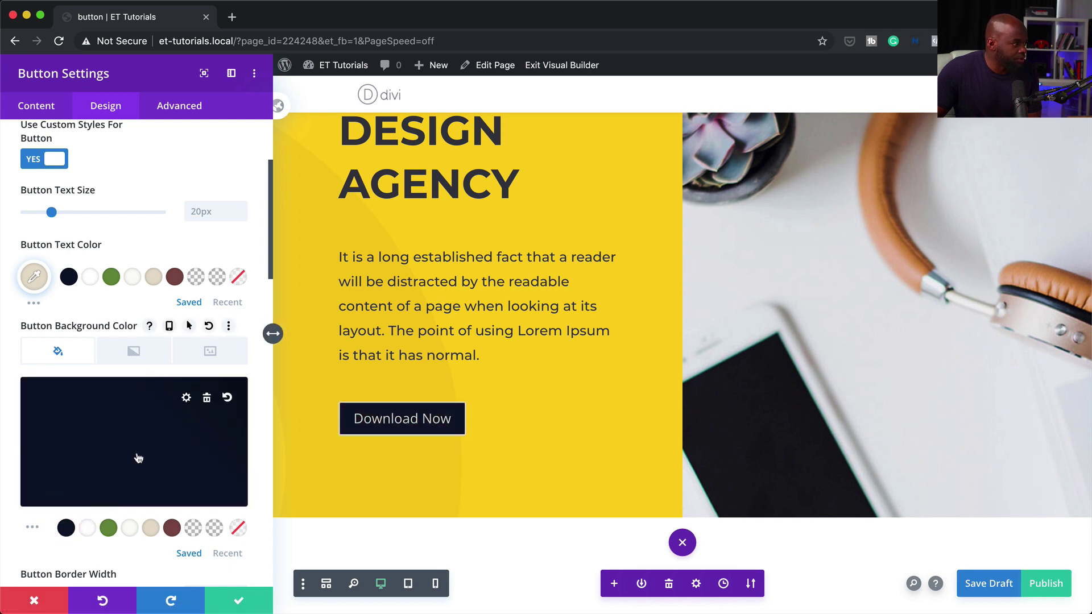
key("ctrl+s")
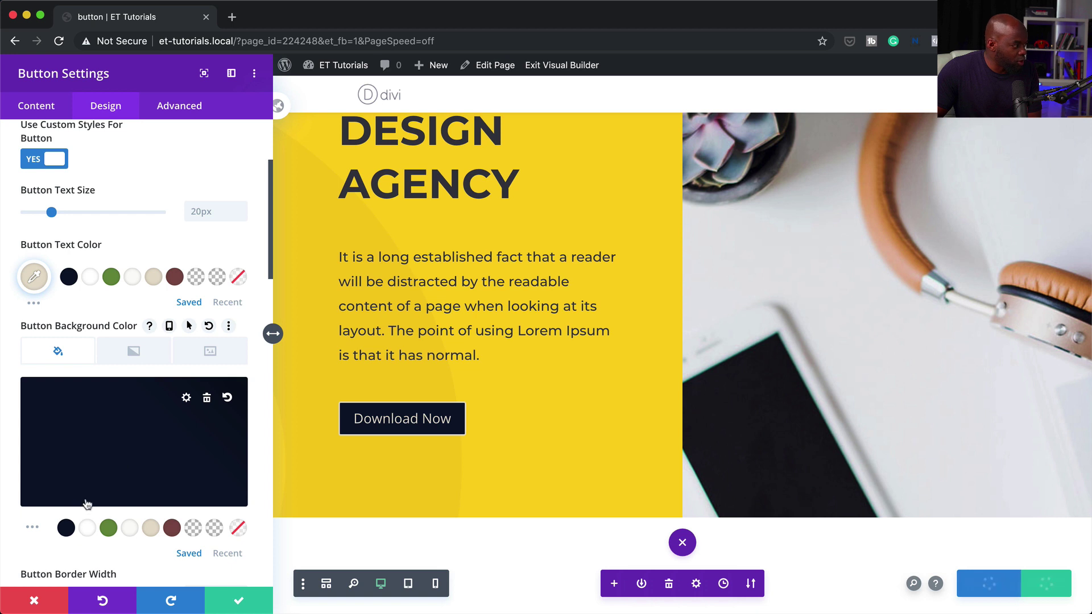
scroll(148, 489, "down", 3)
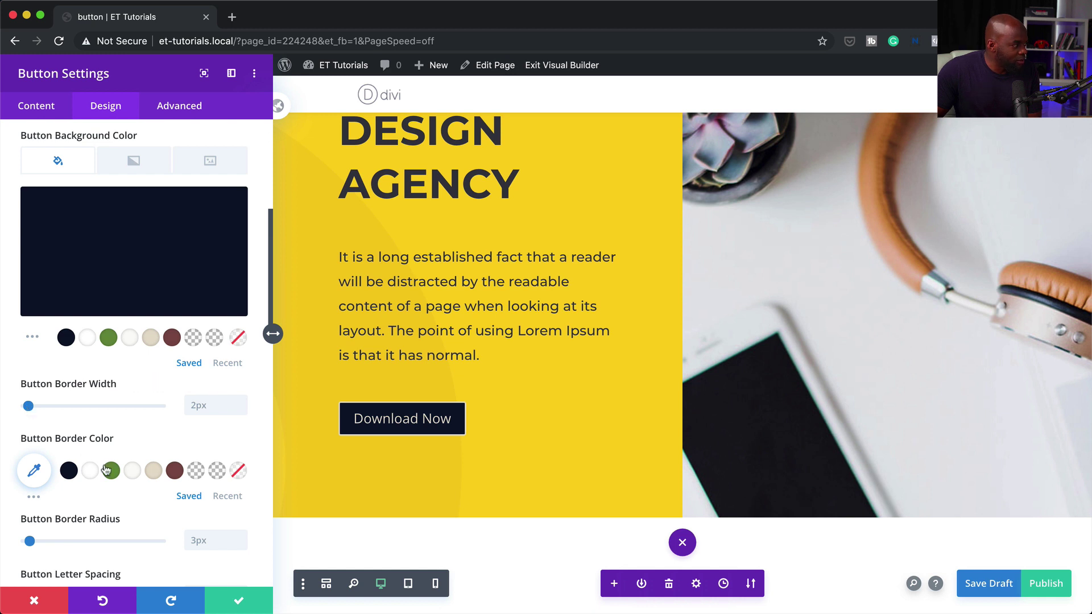
left_click(69, 470)
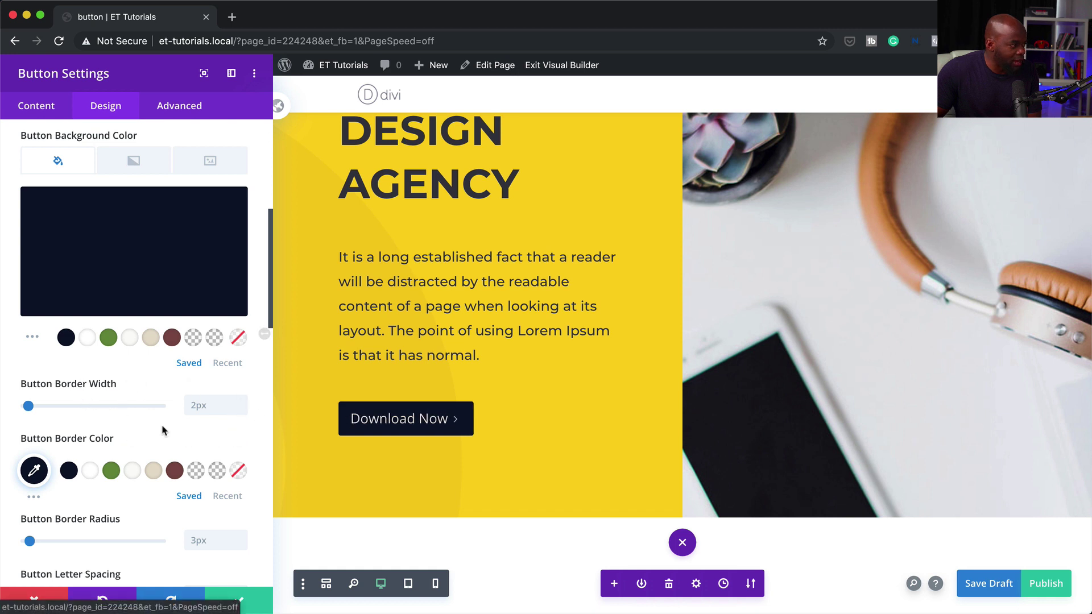
Search the fonts for "popp" and set the button font to Poppins
scroll(170, 485, "down", 5)
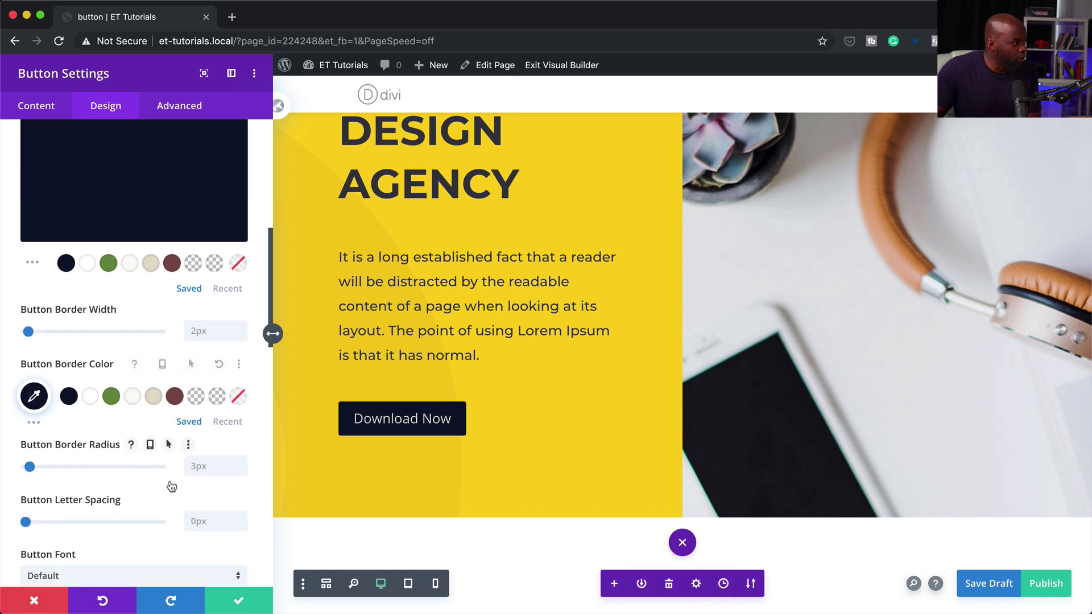
scroll(171, 485, "down", 1)
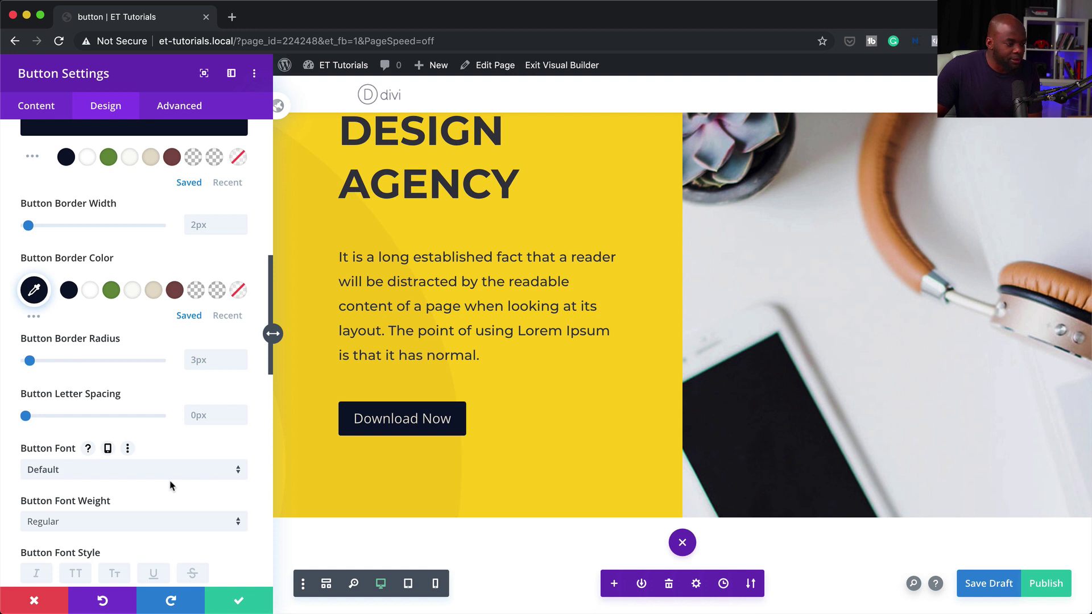
left_click(141, 471)
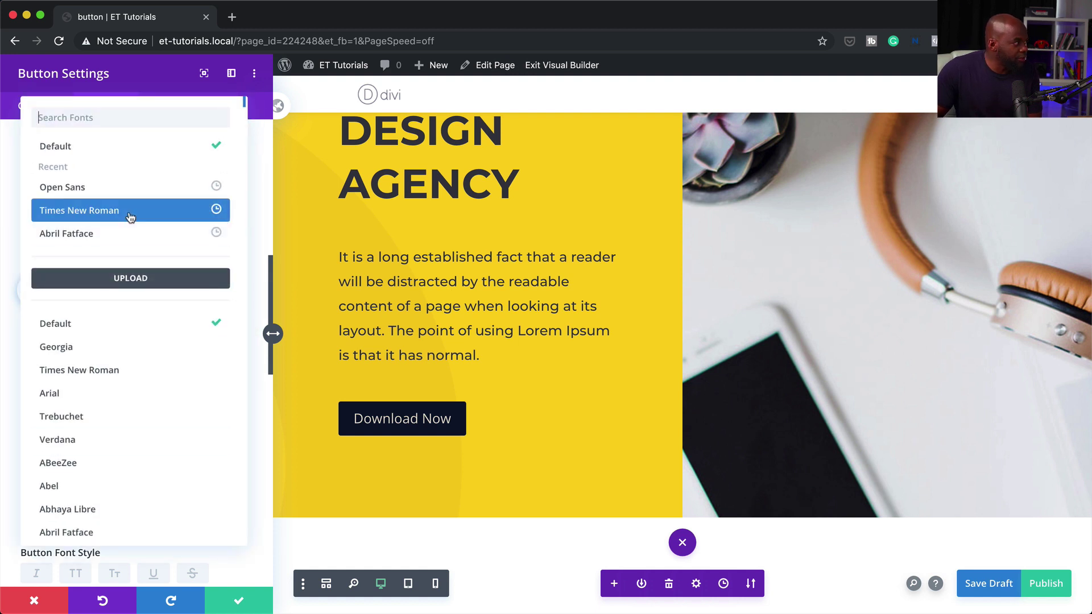
left_click(128, 118)
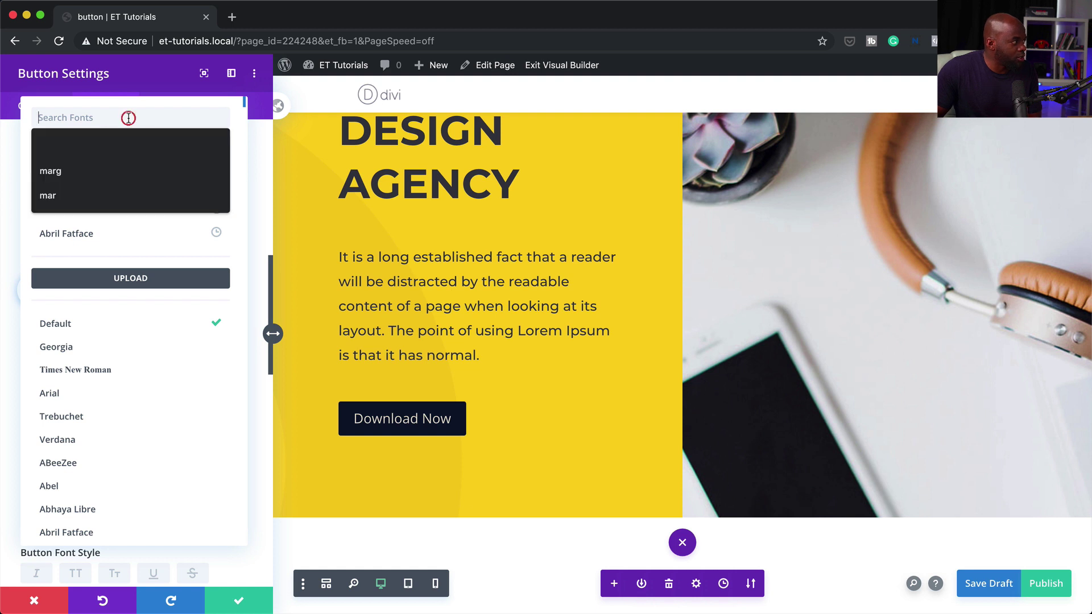
type("popp")
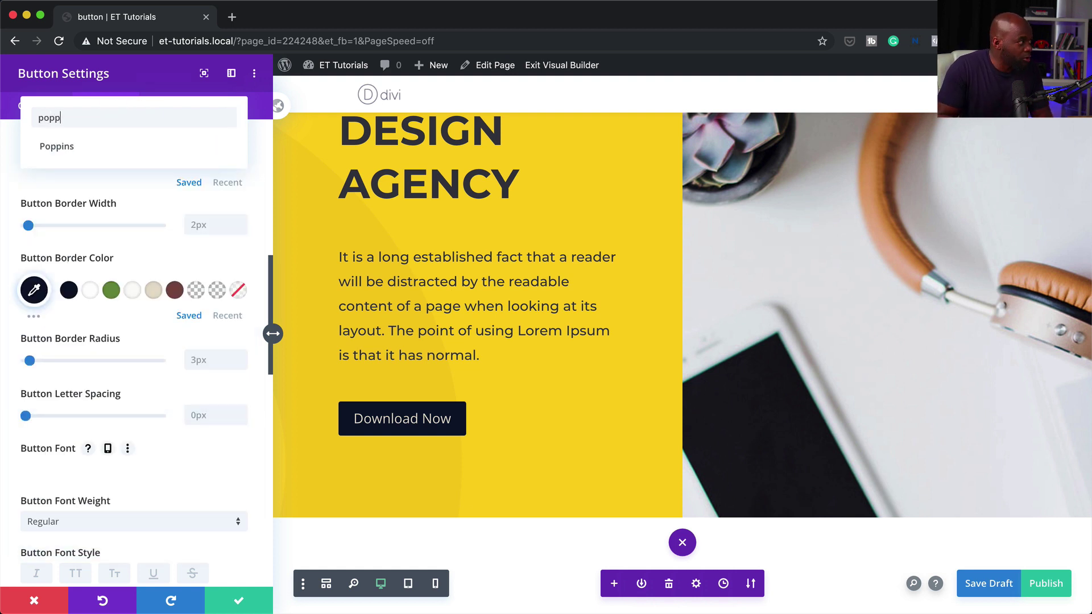
left_click(121, 146)
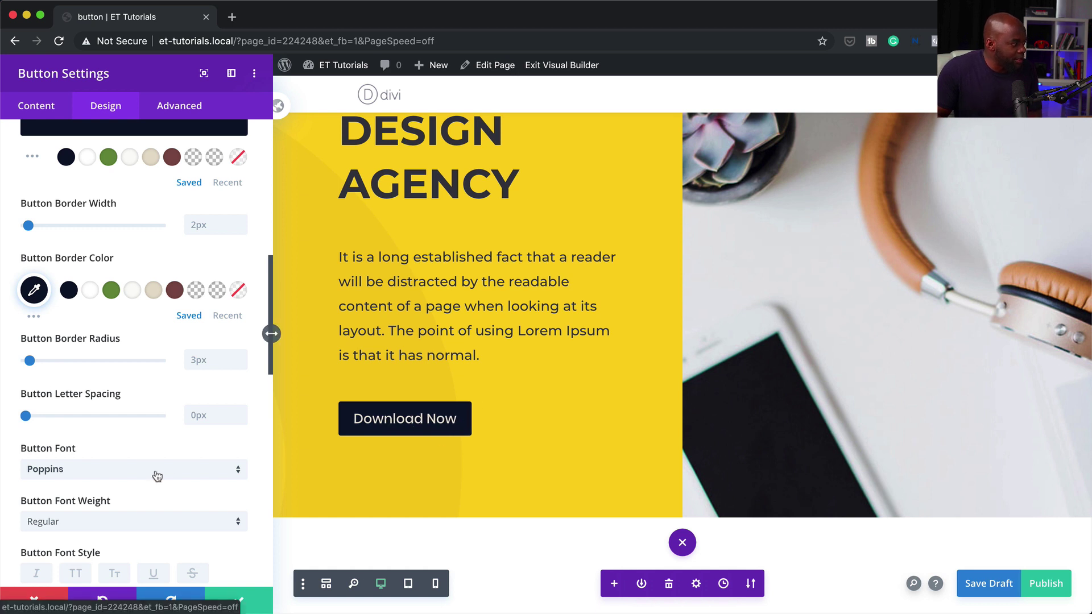
Make the button text all uppercase and set its font weight to Bold
scroll(153, 475, "down", 5)
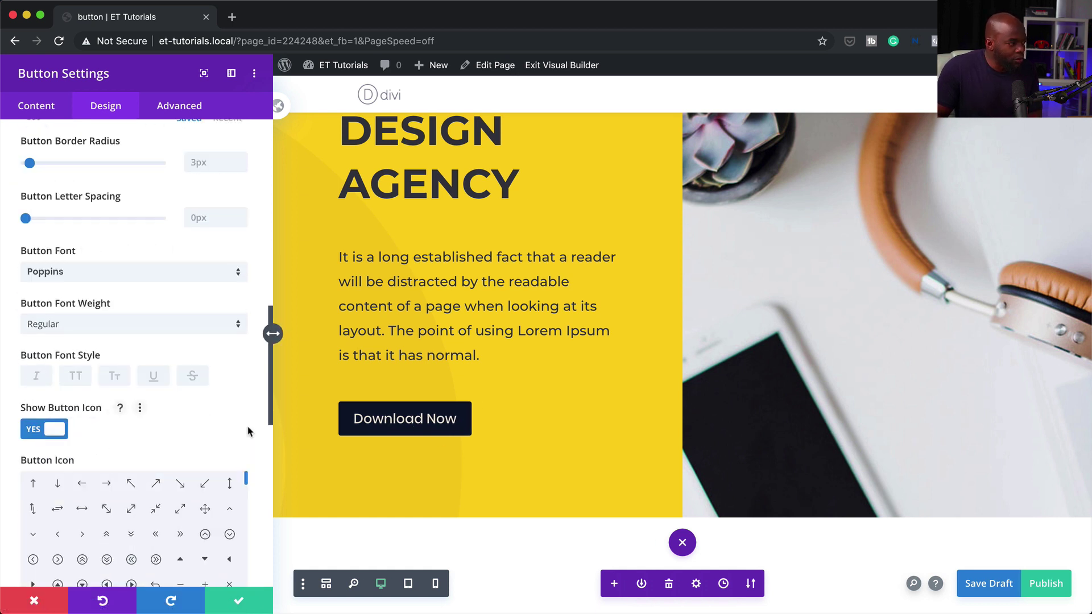
left_click(76, 377)
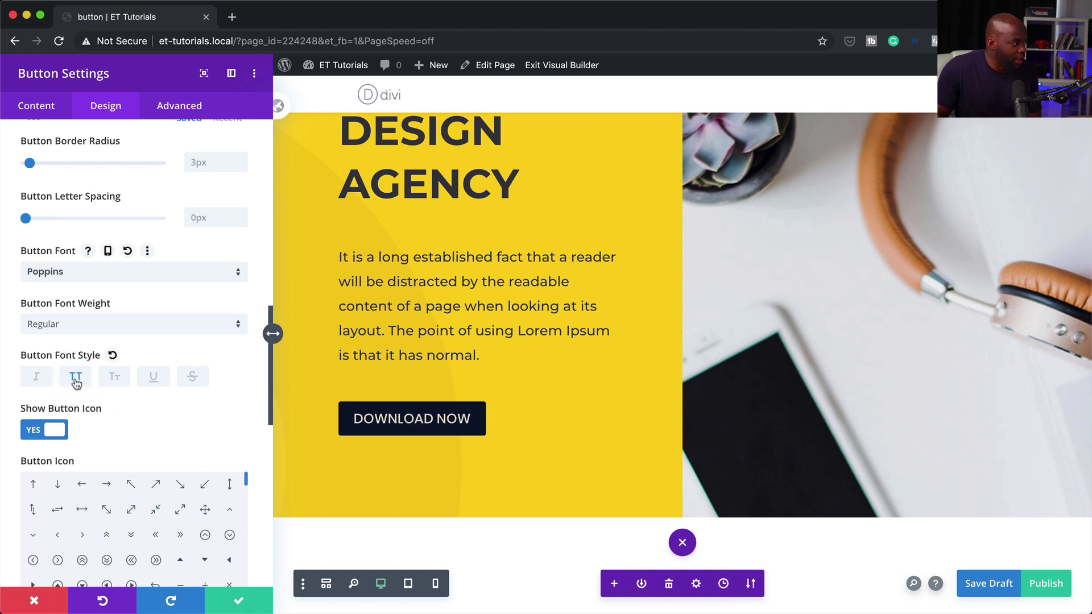
left_click(84, 327)
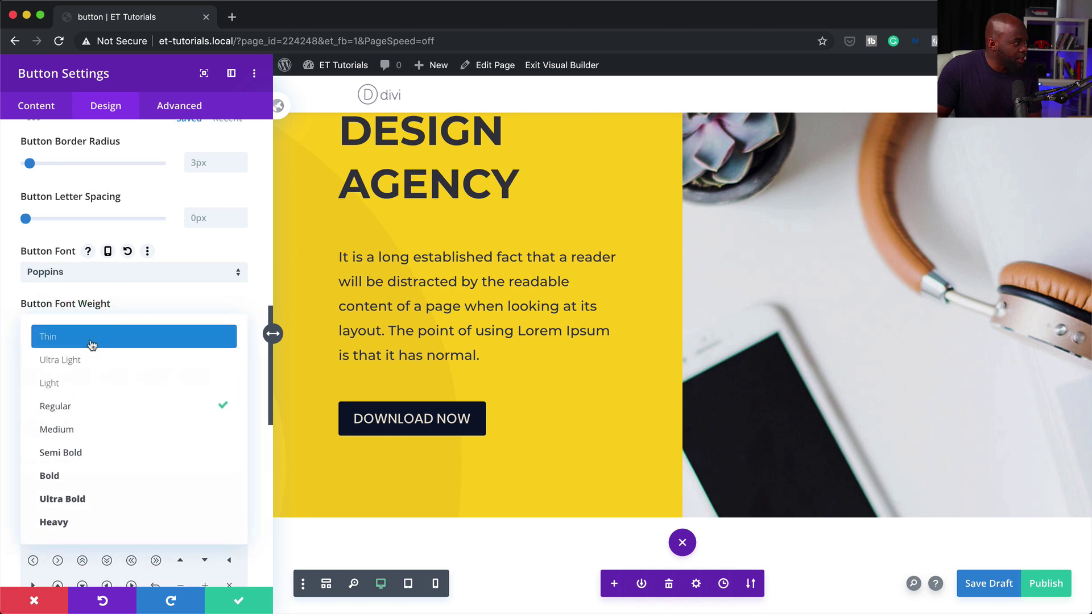
left_click(121, 478)
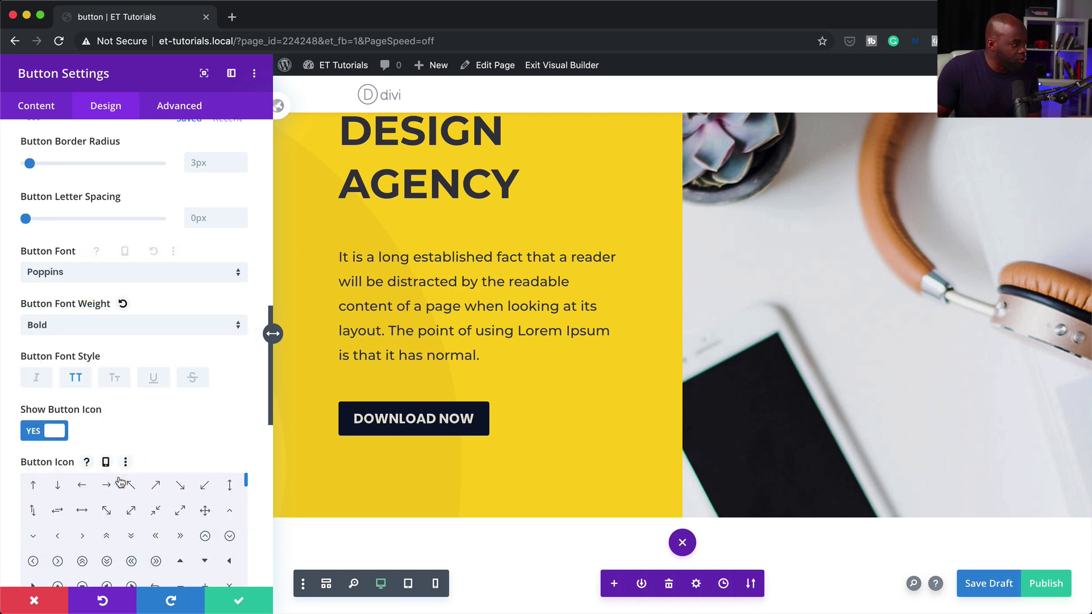
Look through the button's icon and text shadow options, and try the Bounce animation style before setting it back to None
scroll(219, 451, "down", 5)
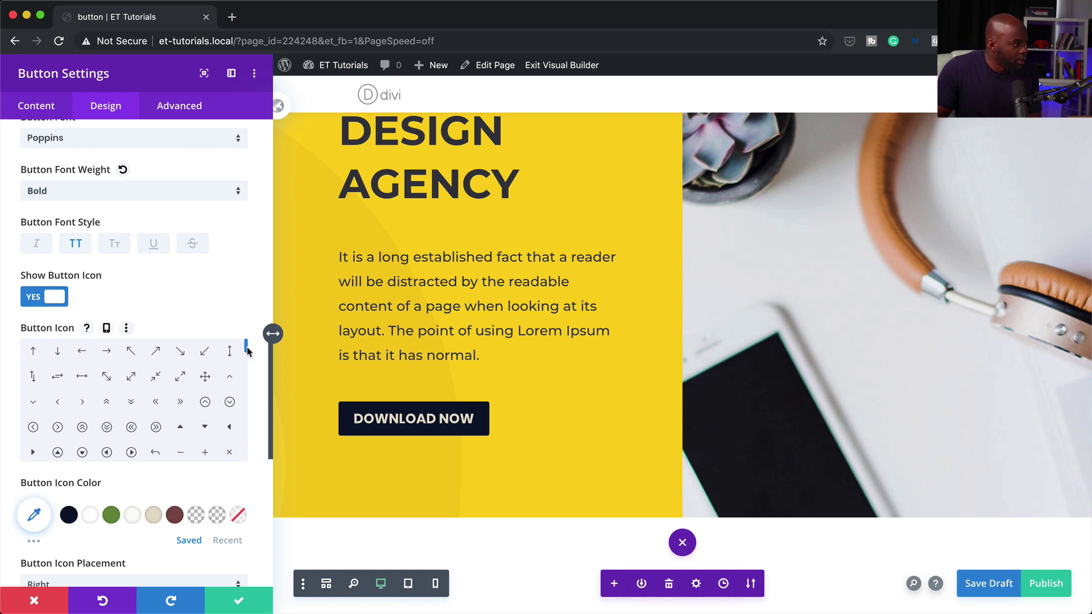
scroll(181, 409, "down", 3)
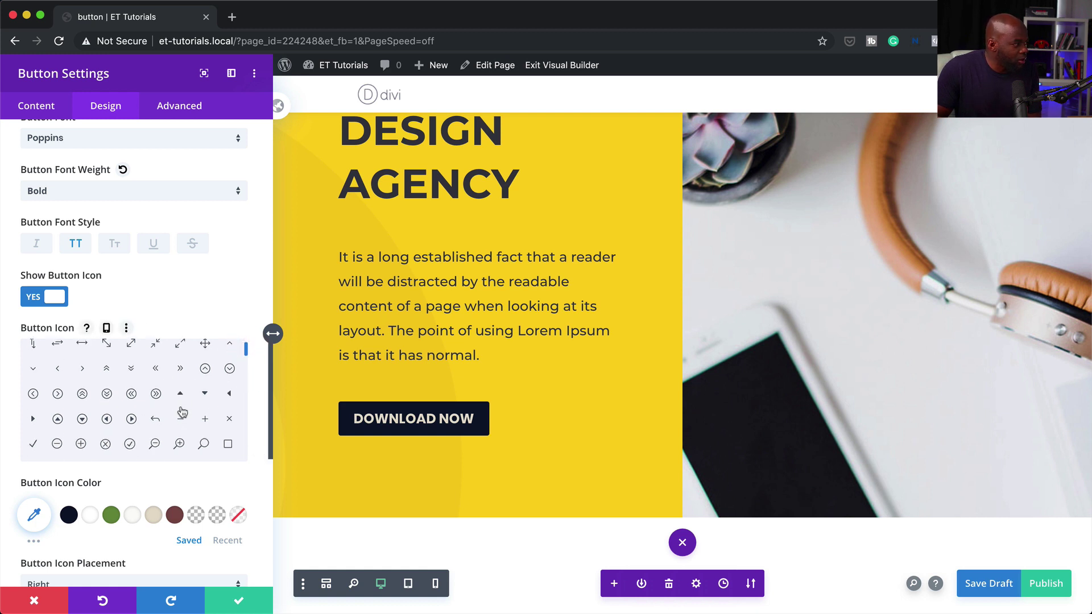
scroll(180, 410, "down", 2)
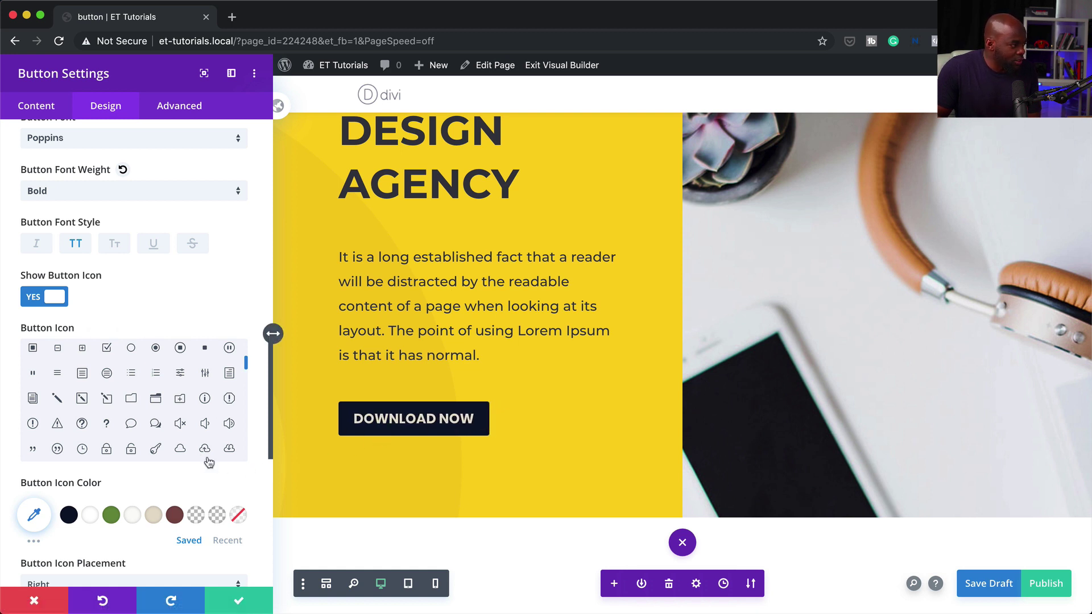
scroll(233, 470, "down", 5)
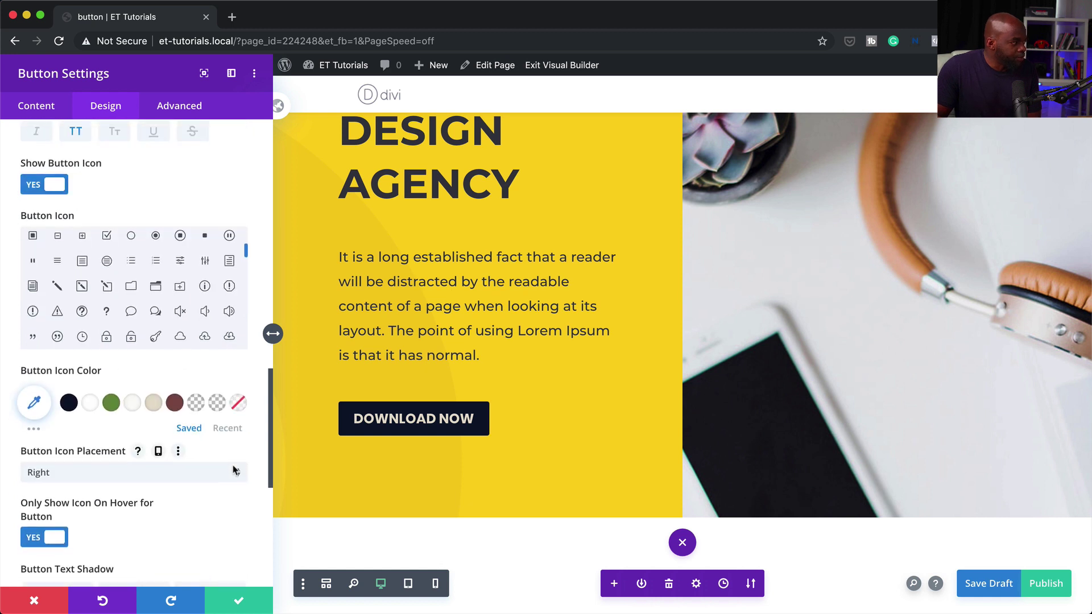
scroll(232, 470, "down", 4)
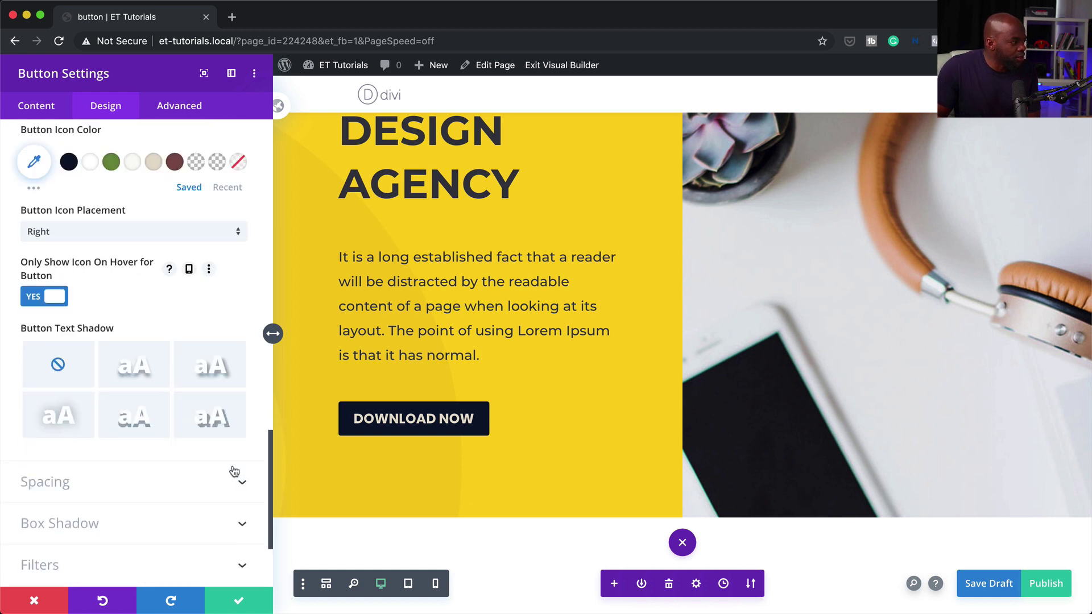
scroll(232, 470, "down", 3)
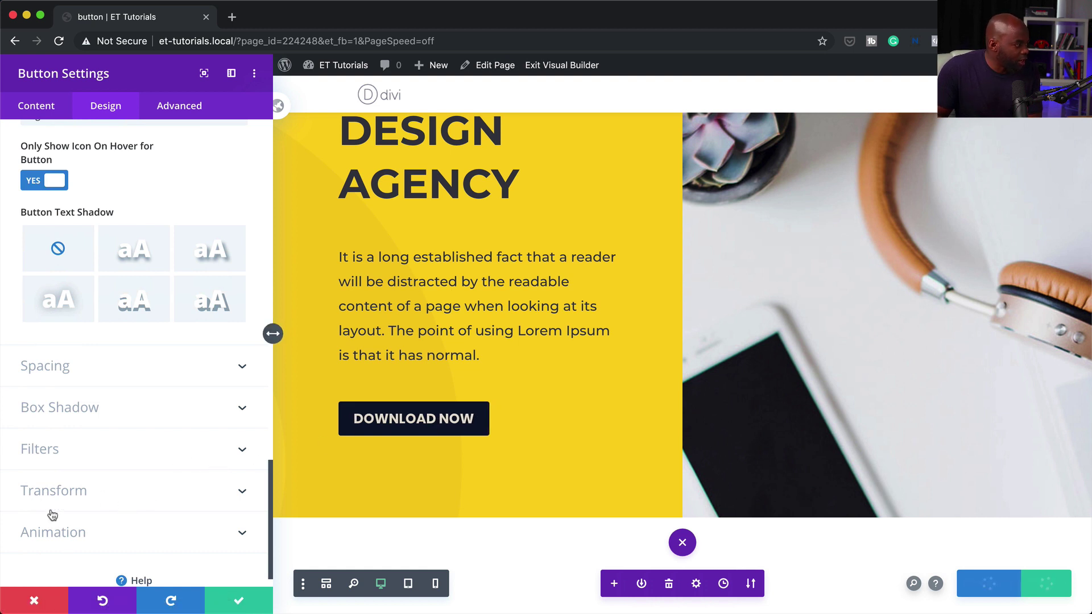
left_click(92, 534)
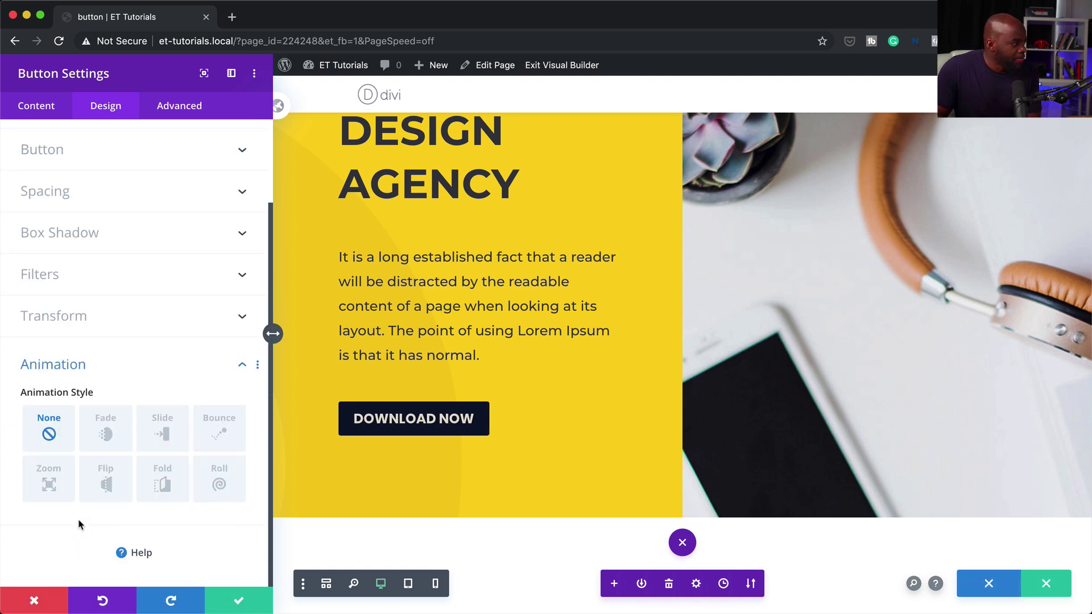
left_click(224, 433)
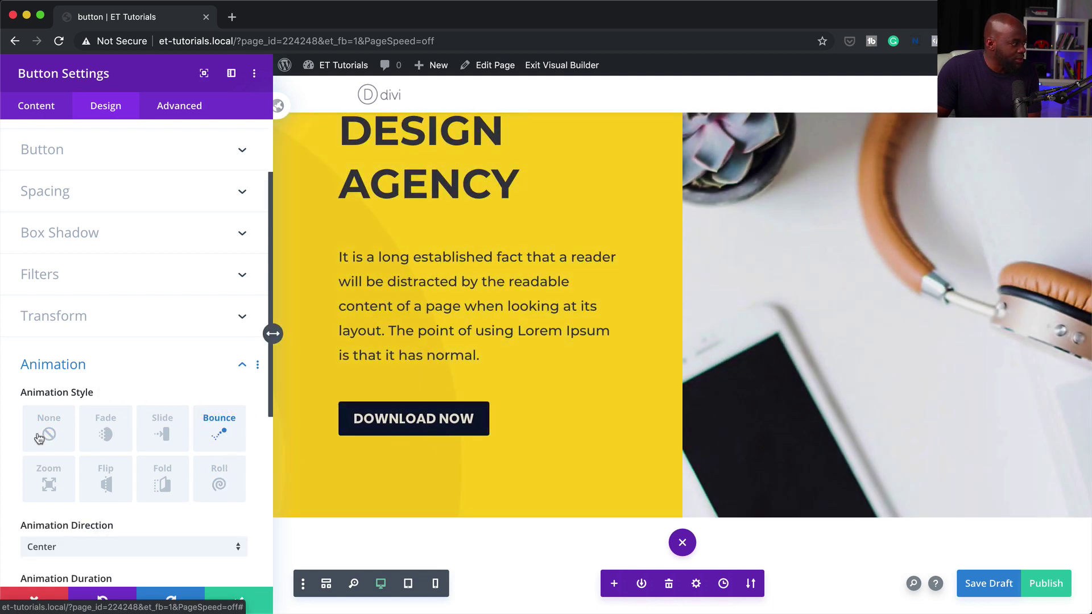
left_click(50, 435)
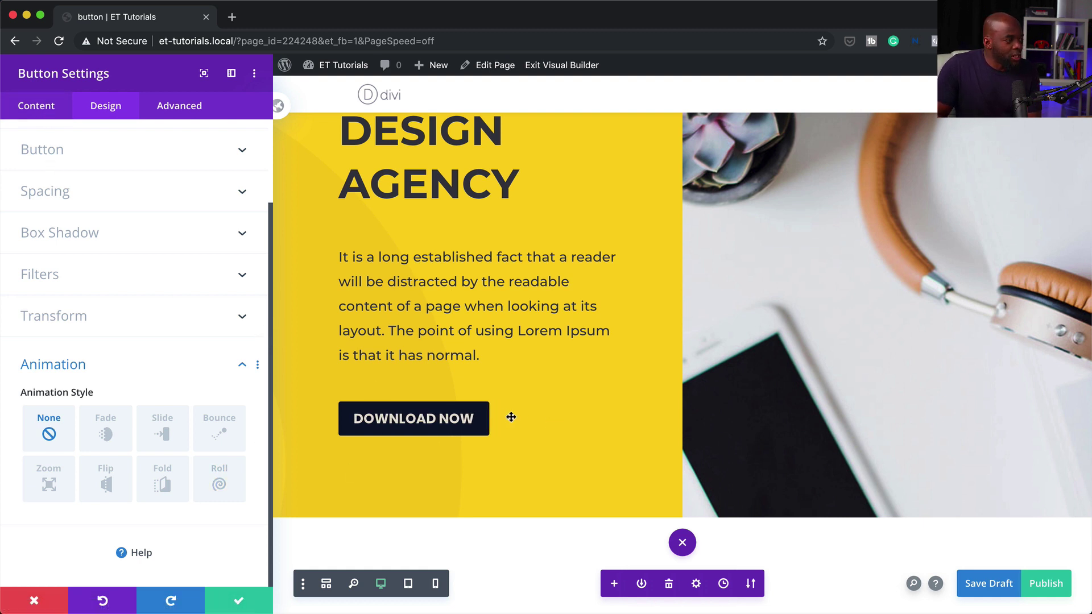
Set the button's link URL to the placeholder "#" and save the button settings
left_click(47, 112)
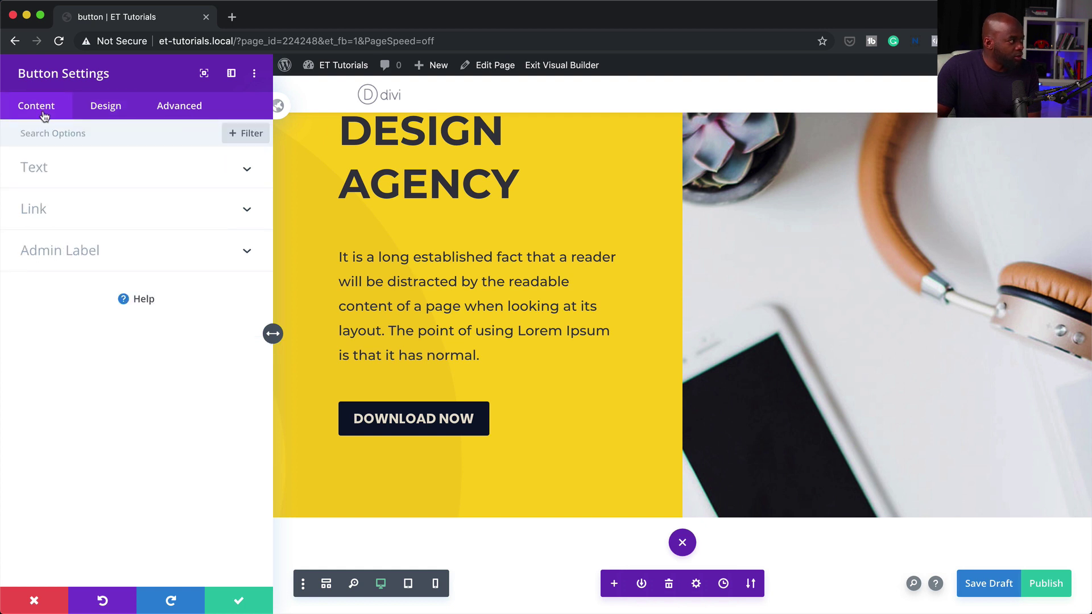
left_click(46, 210)
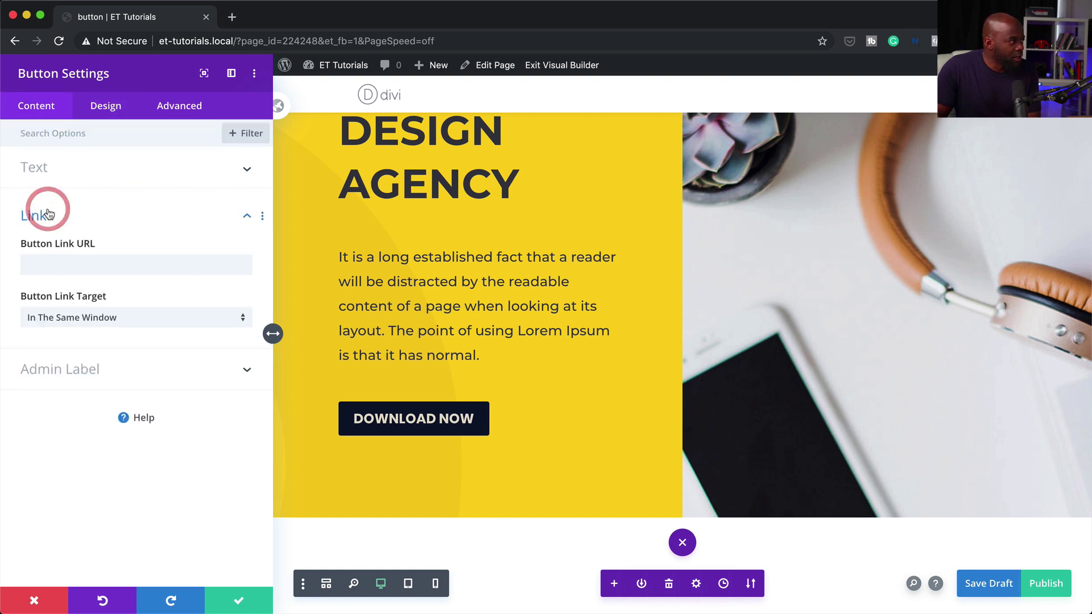
left_click(60, 262)
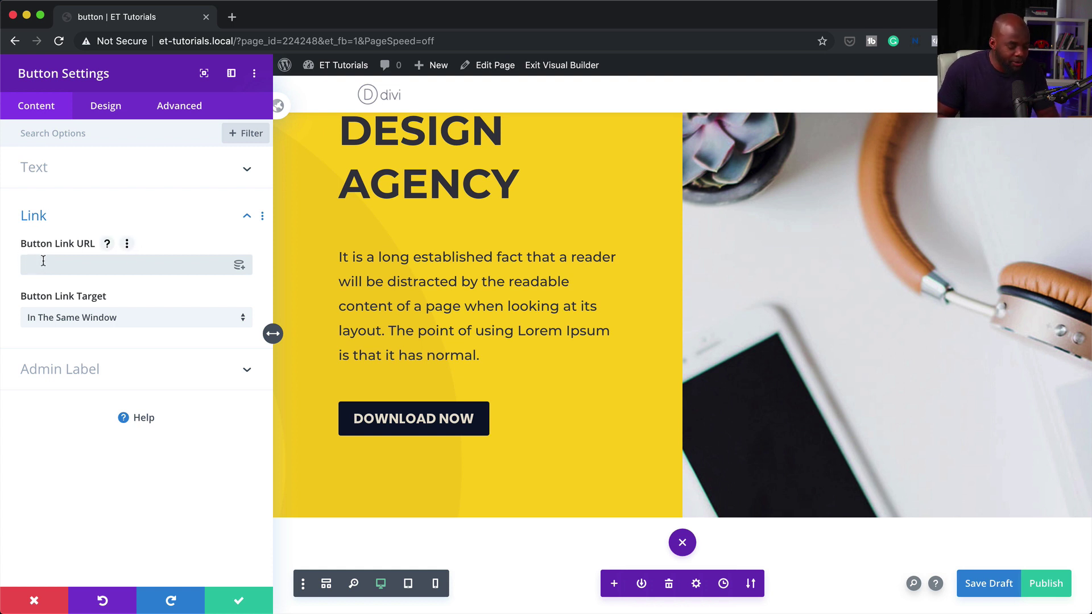
type("#")
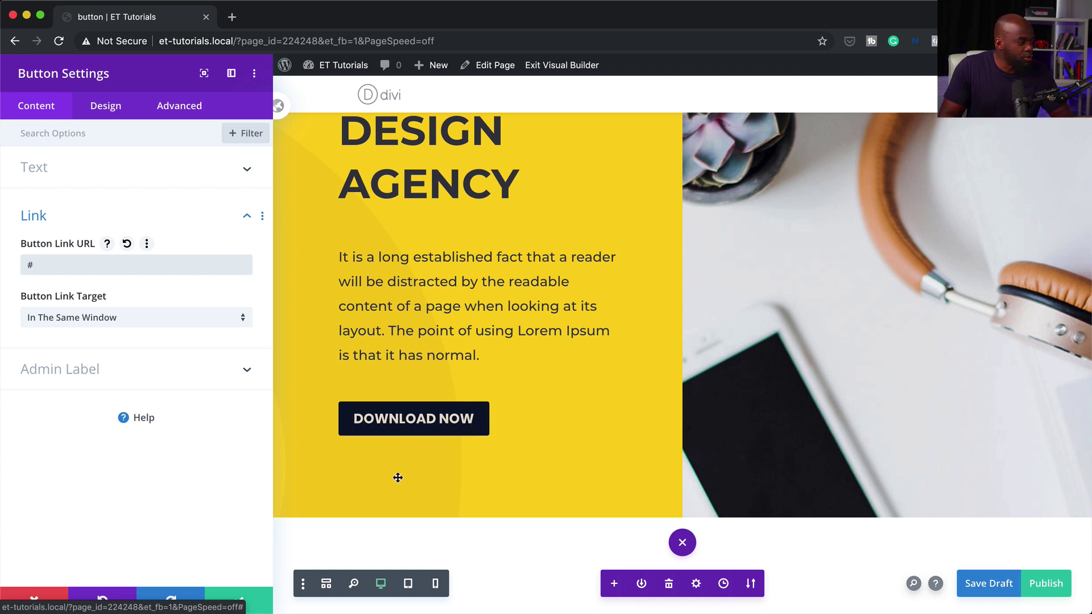
left_click(240, 603)
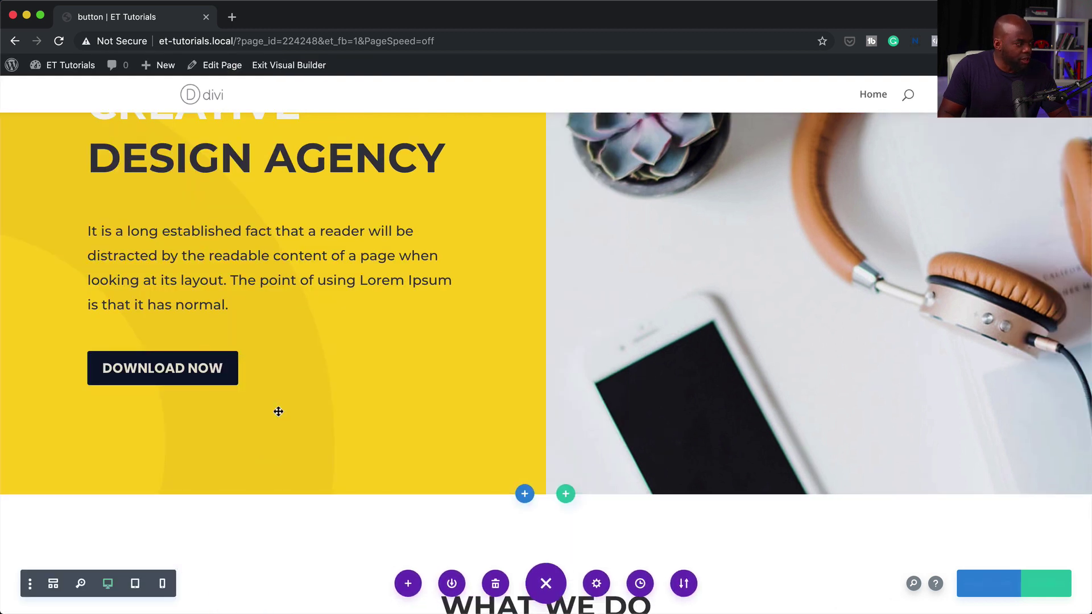
Search the modules for "text" and insert a Text module directly below the Download Now button
mouse_move(279, 379)
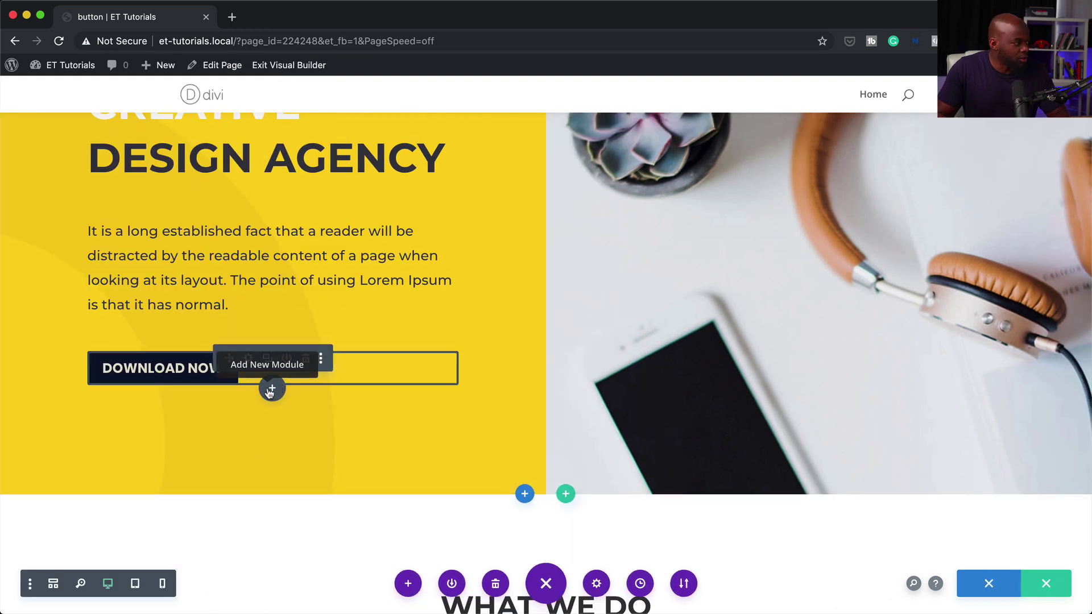
left_click(273, 389)
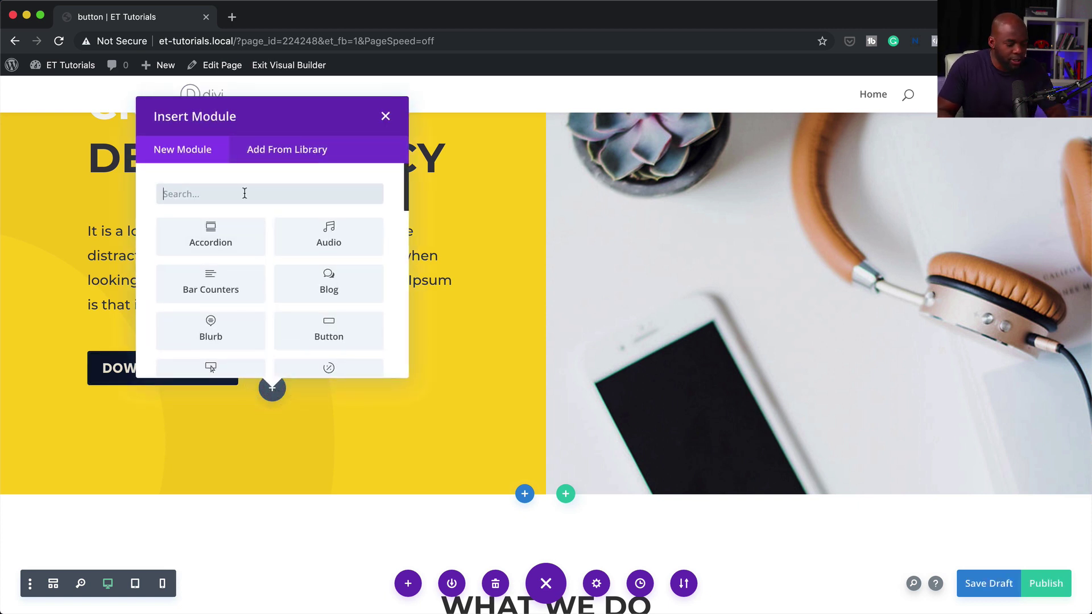
type("text")
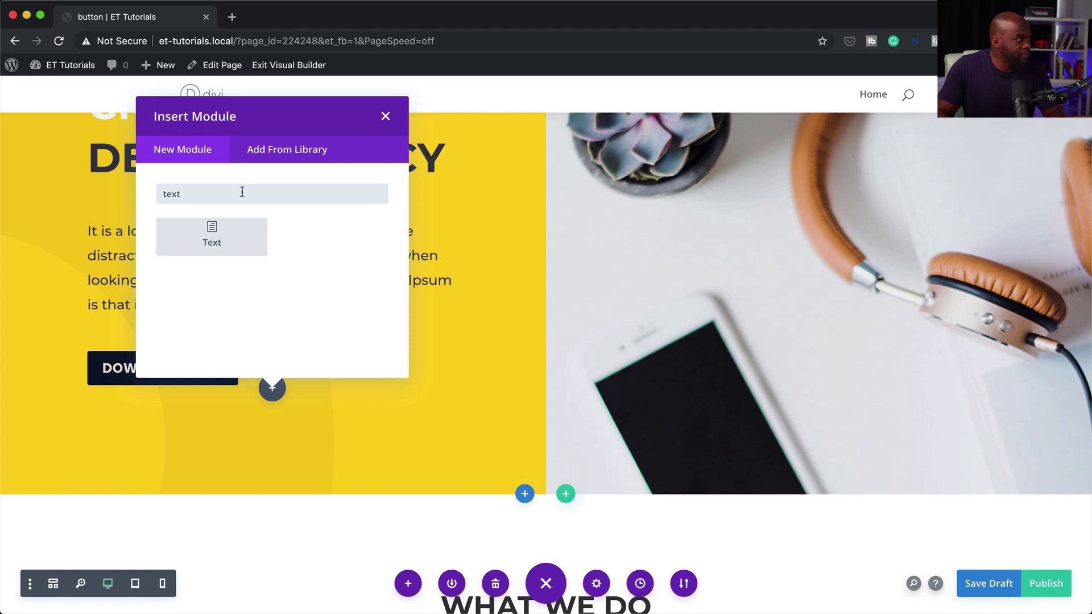
left_click(229, 240)
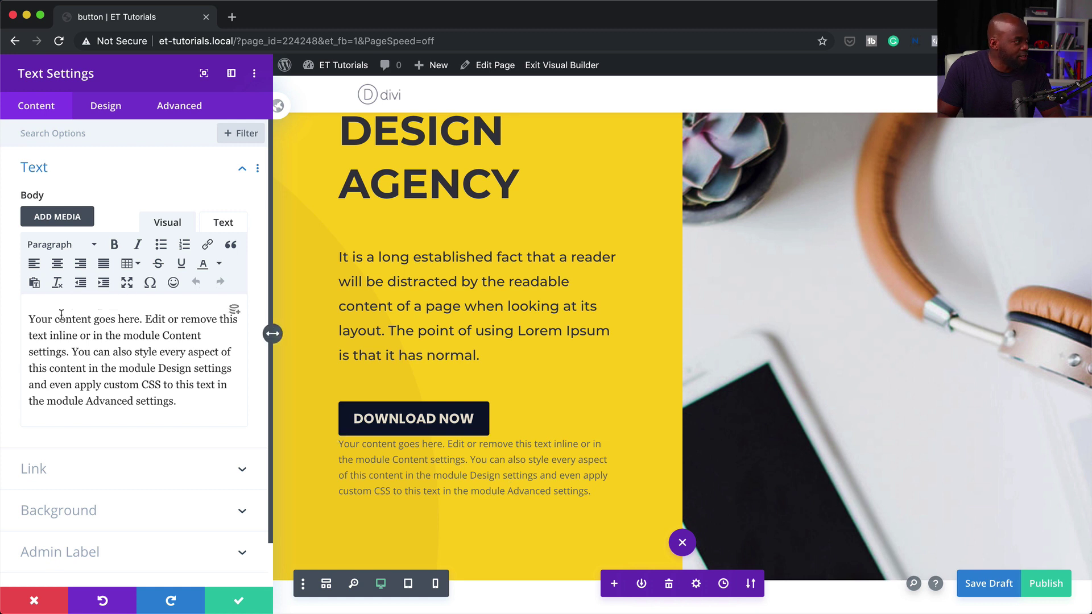
Replace the new text module's placeholder body text with "DOWNLOAD NOW"
left_click_drag(145, 319, 185, 409)
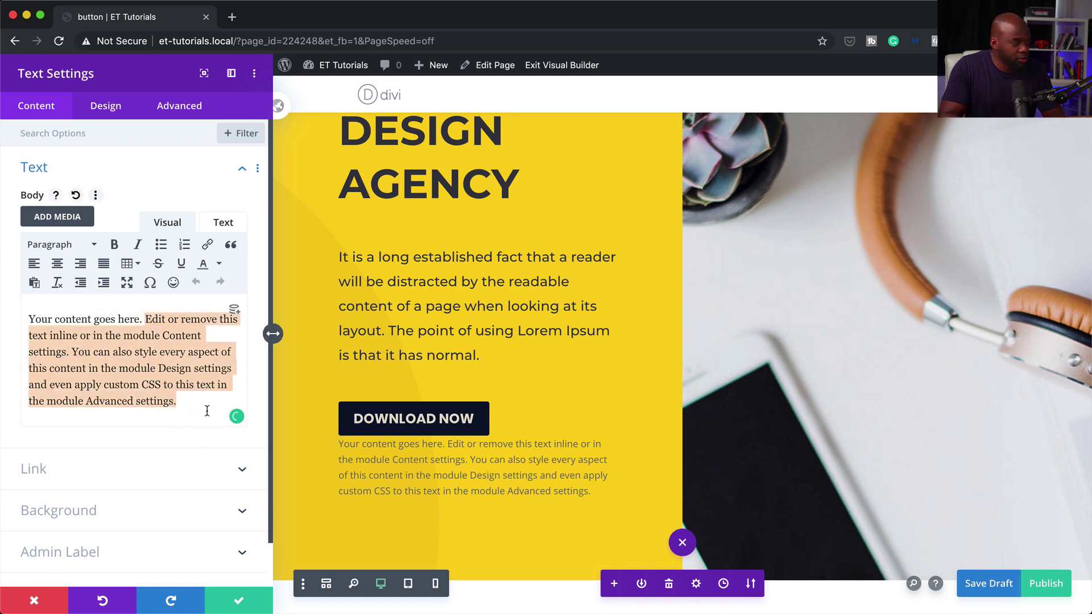
key("BackSpace")
left_click_drag(170, 317, 19, 324)
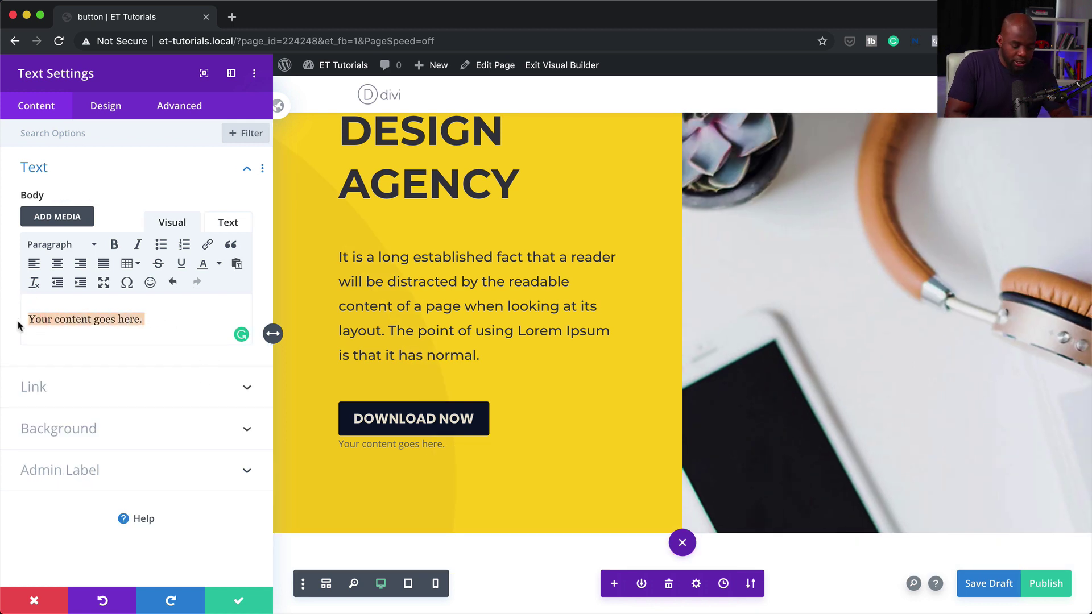
type("DOWNLOAD NOW")
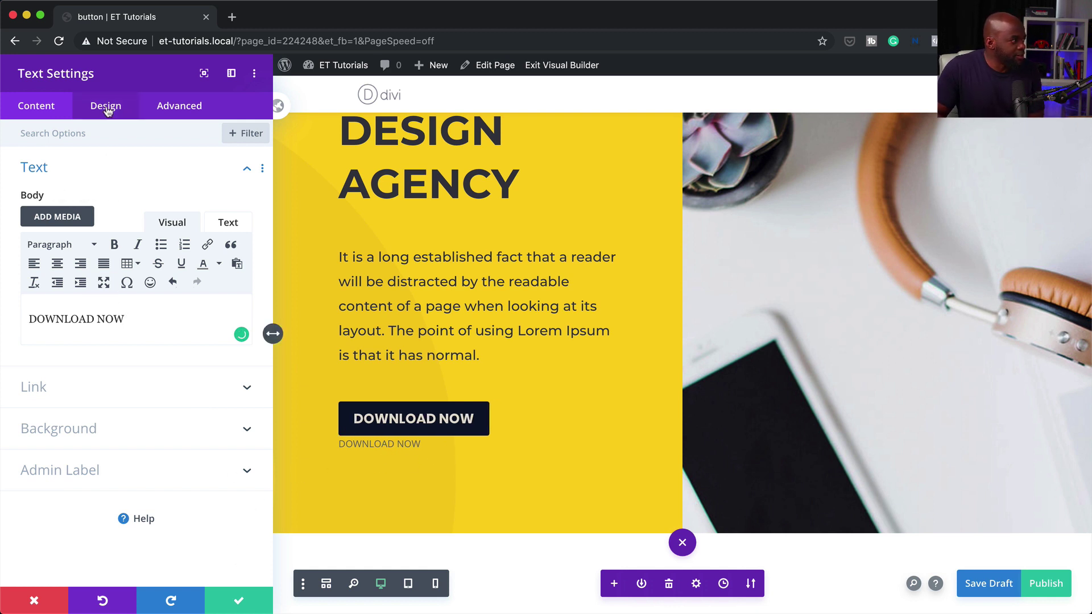
Format the "DOWNLOAD NOW" line in the text module's body as Heading 2
left_click_drag(125, 319, 25, 318)
left_click(71, 249)
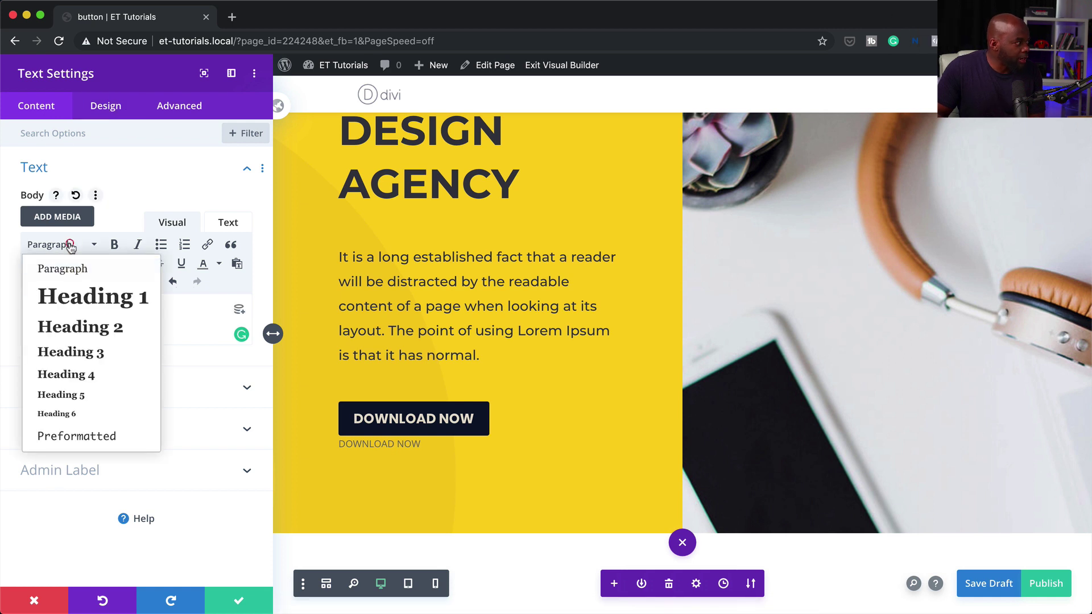
left_click(111, 328)
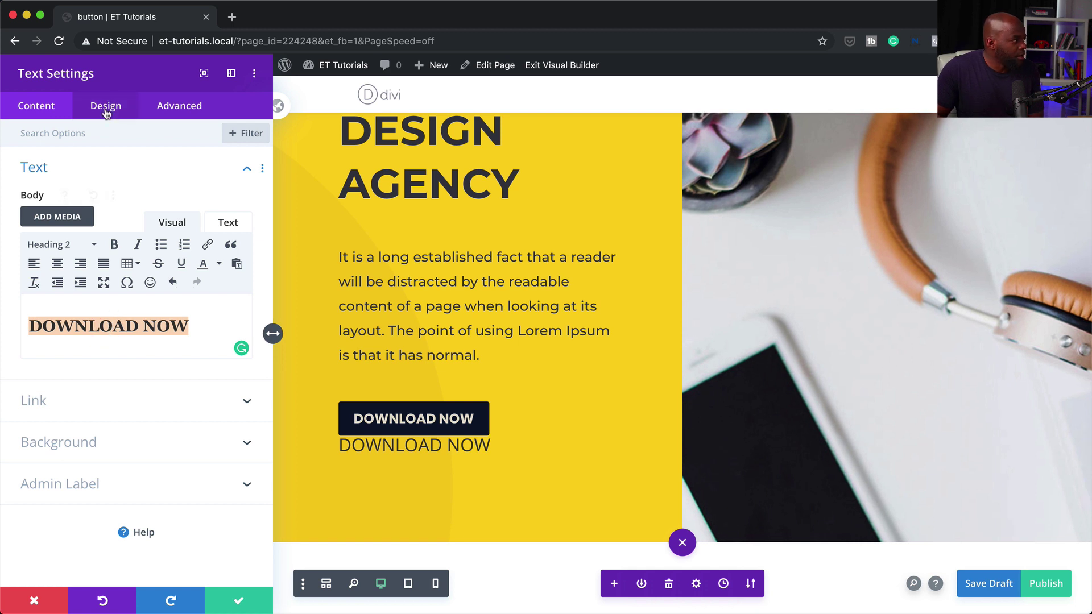
left_click(207, 321)
In the body's HTML source, add the line "This item is 100%FREE" below the h2 heading
left_click(227, 223)
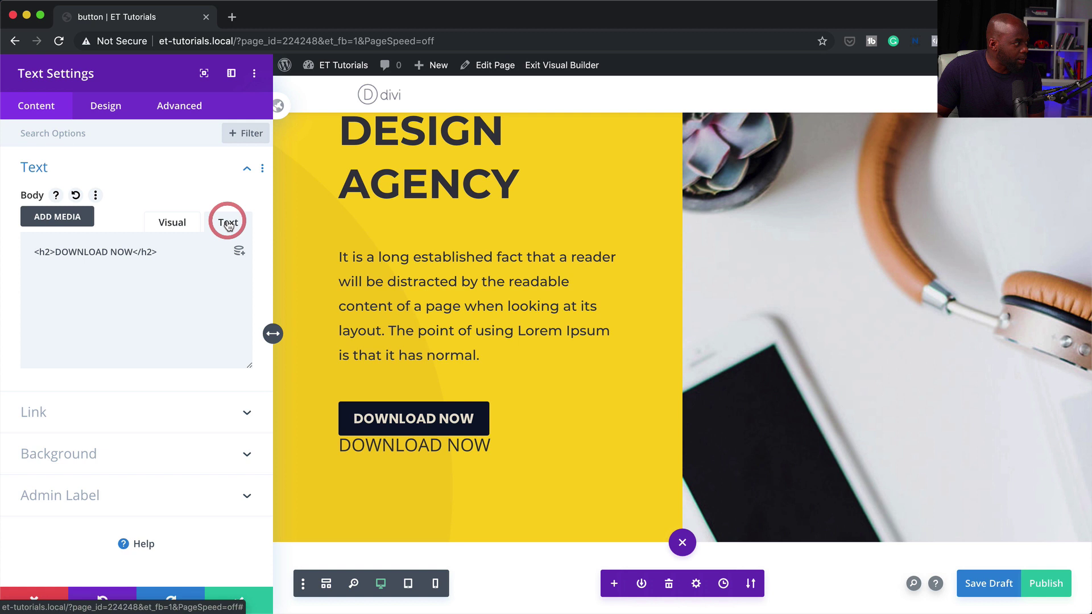
left_click(175, 252)
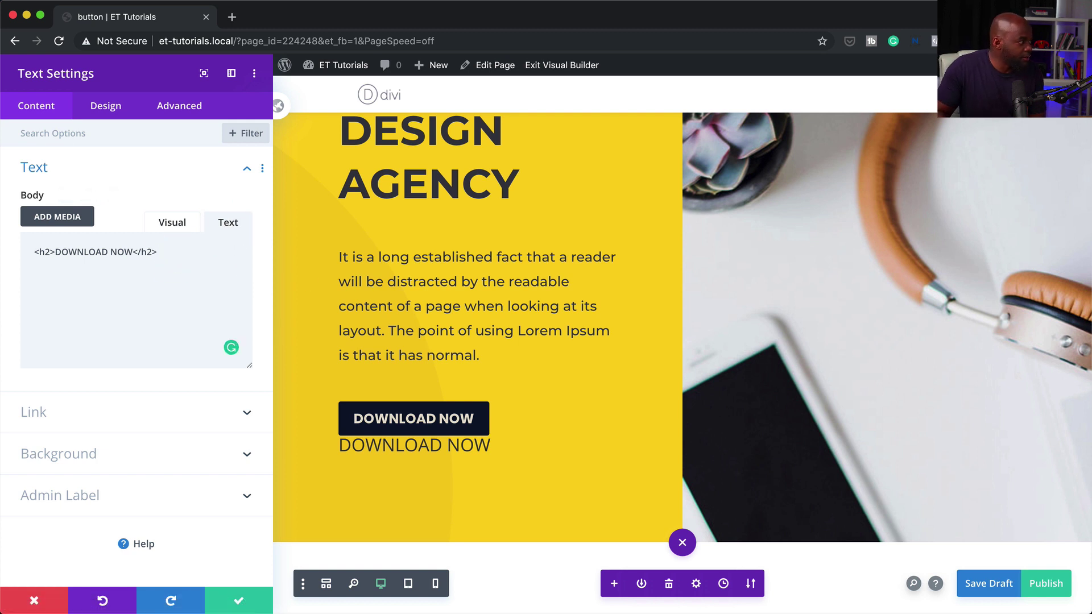
key("Return")
type("T")
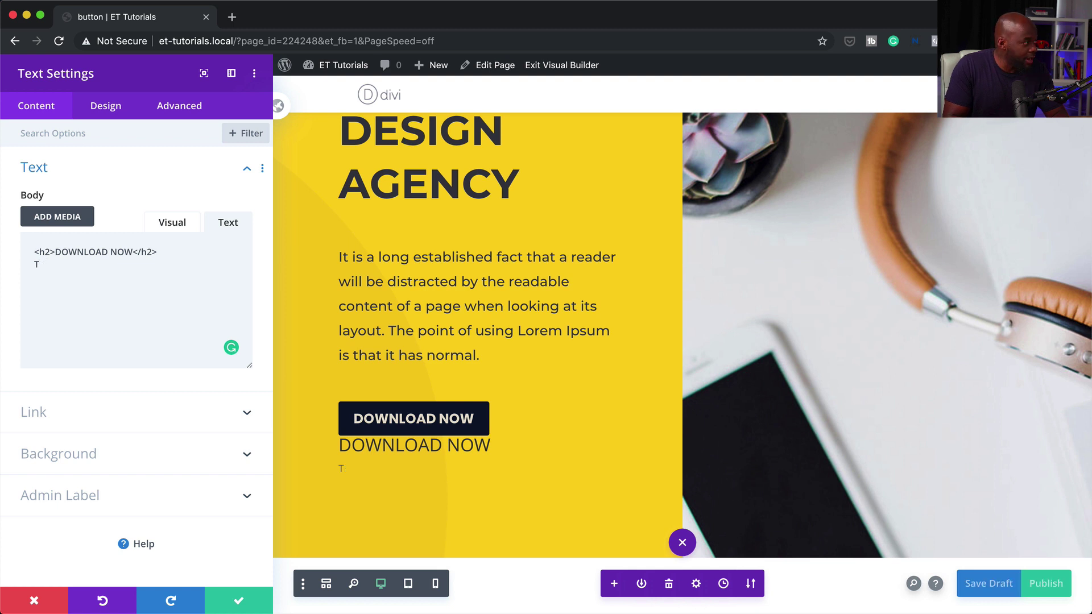
type("his item is 100%FREE")
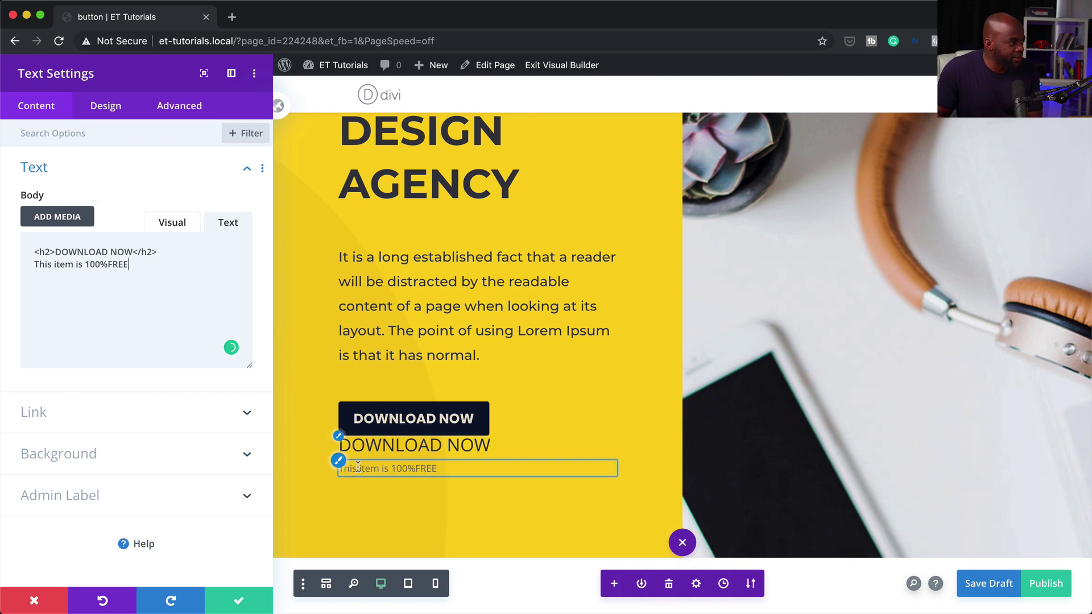
Give the text module's Heading 2 the saved off-white text color and the Poppins font
left_click(339, 438)
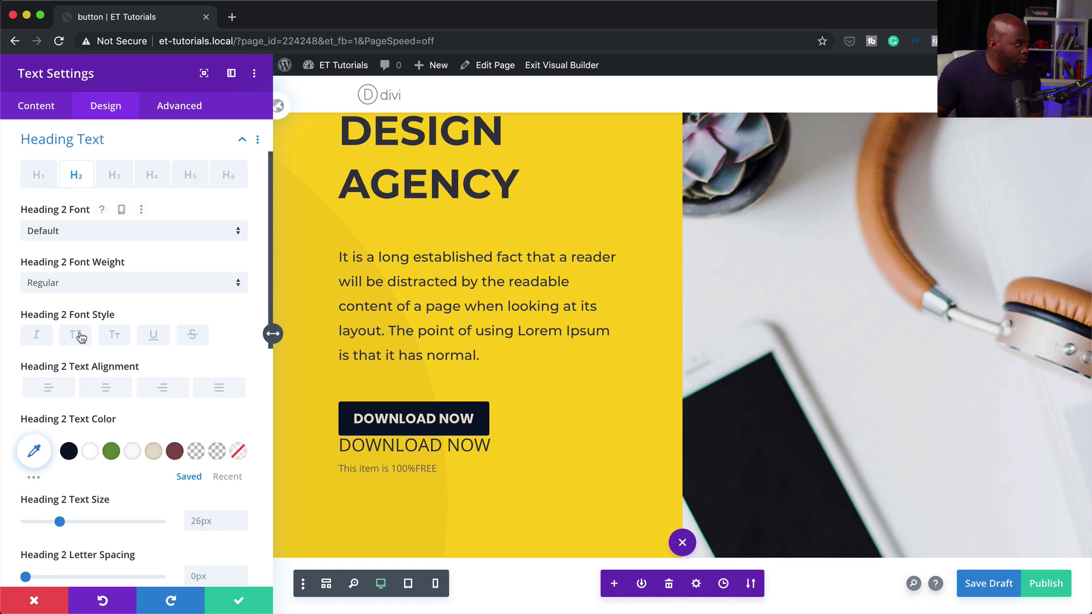
left_click(132, 452)
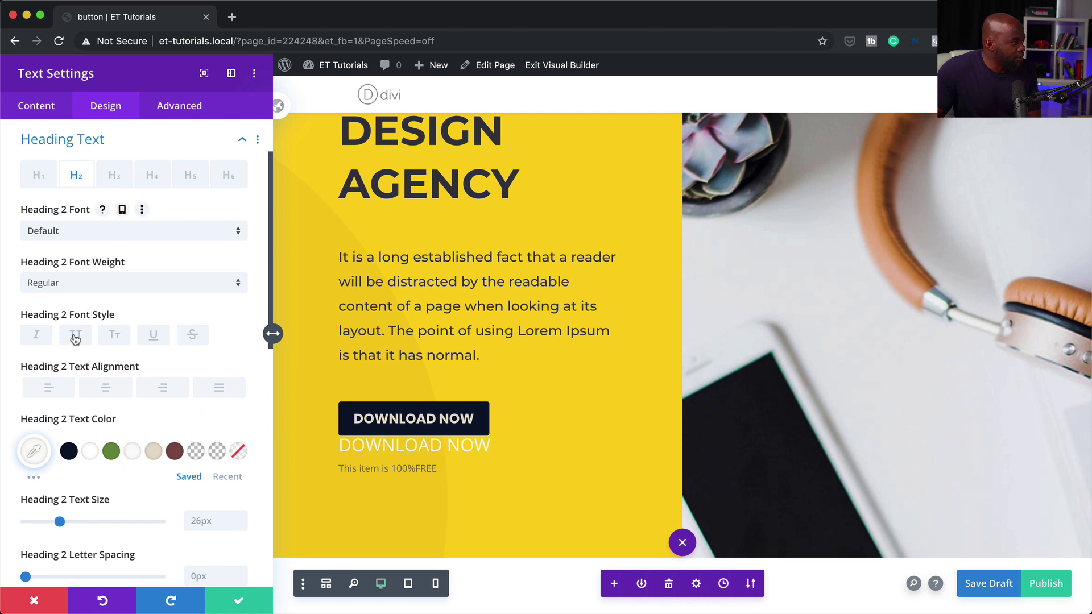
left_click(64, 230)
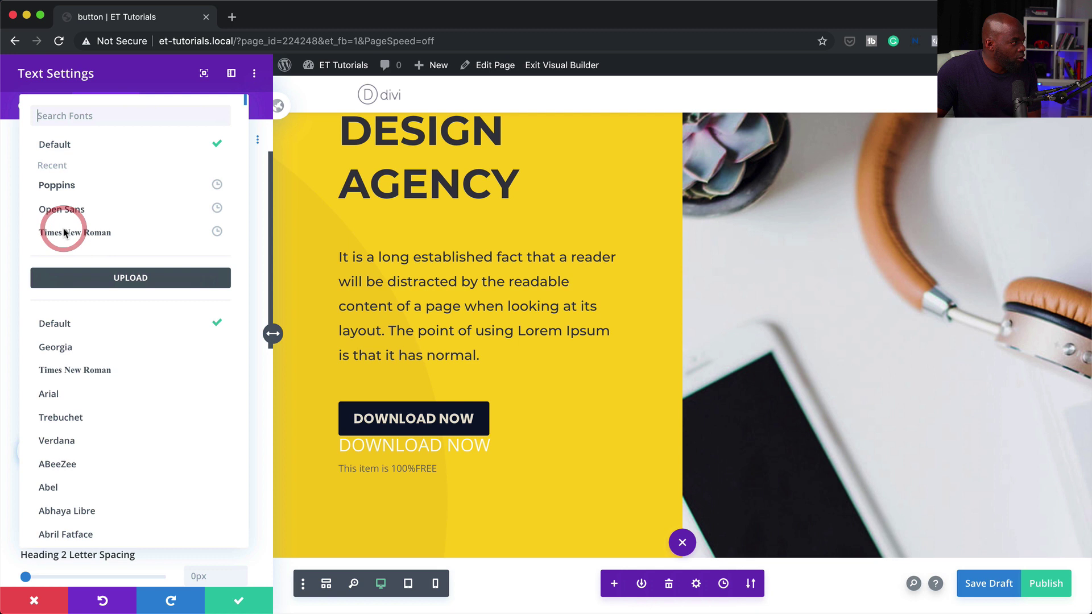
left_click(95, 191)
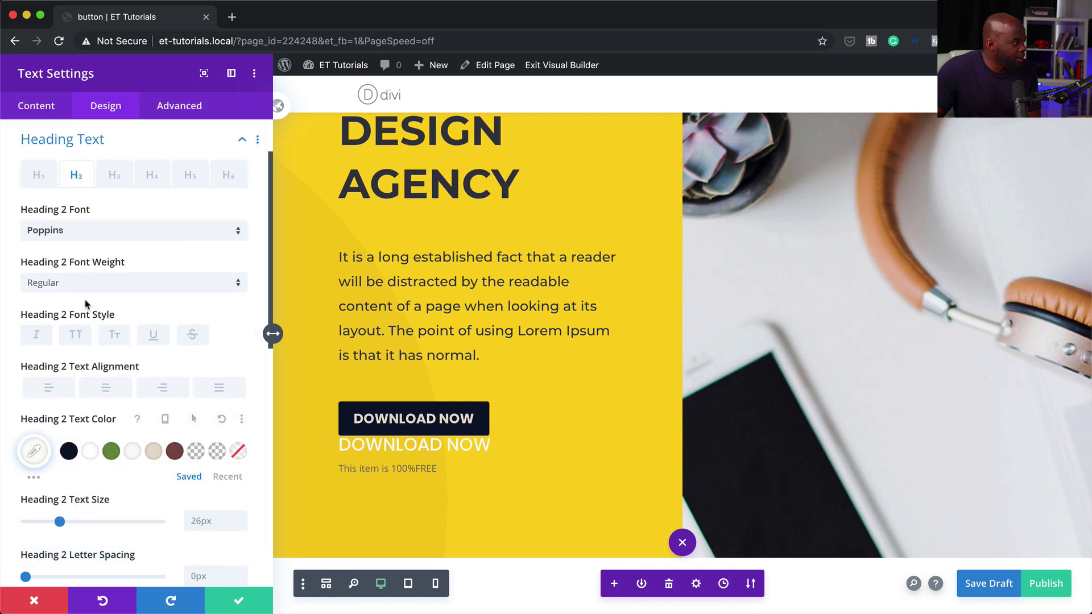
Set the font weight of the text module's Heading 2 to Bold
left_click(80, 283)
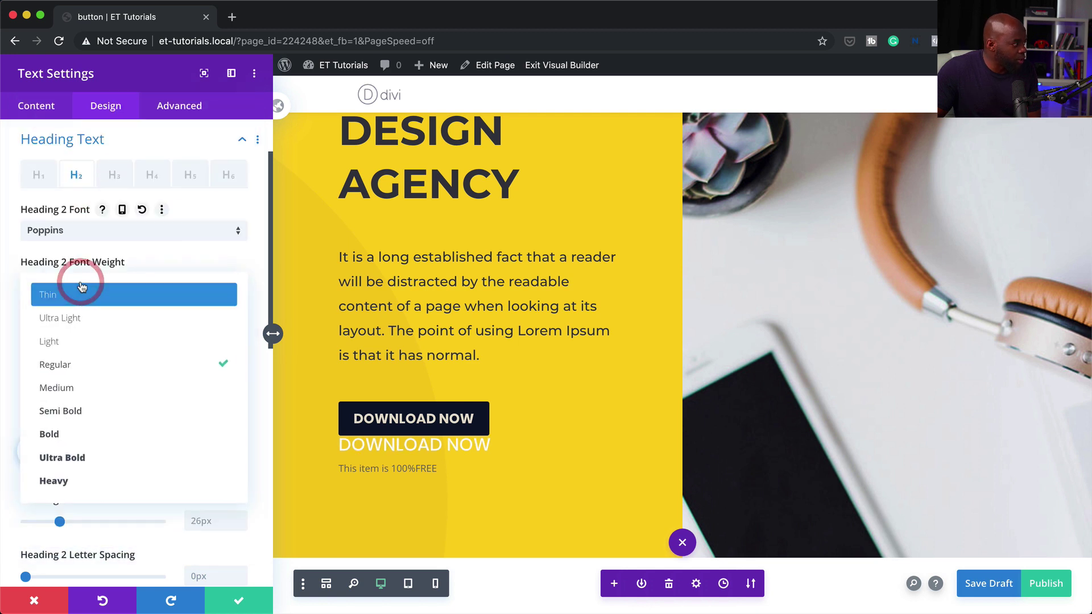
left_click(85, 435)
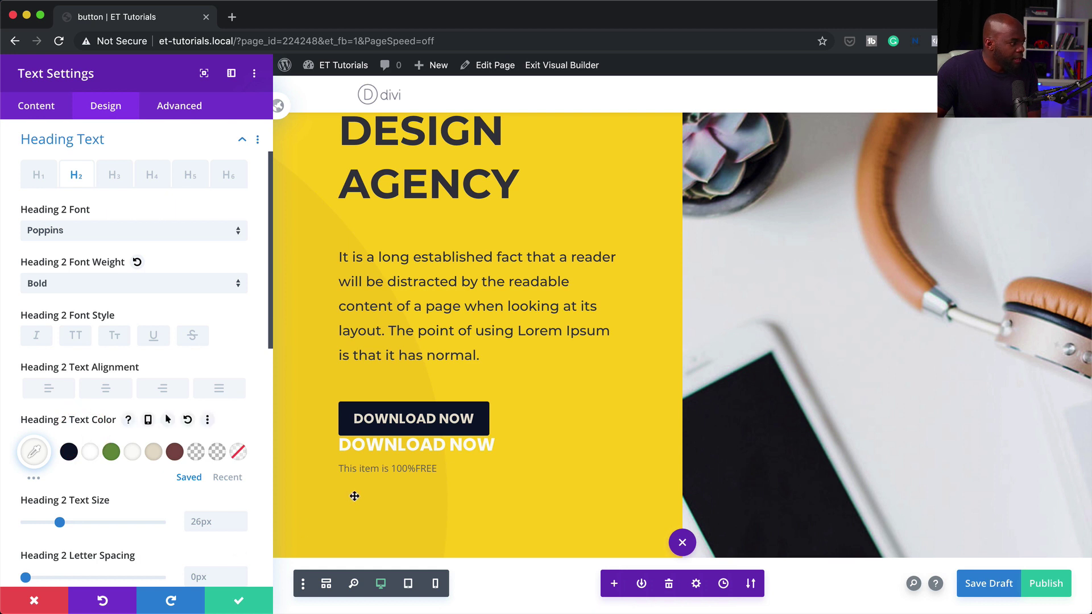
Center the text module's text and give its body text the saved off-white color #fbfaf8 and the Poppins font
left_click(338, 461)
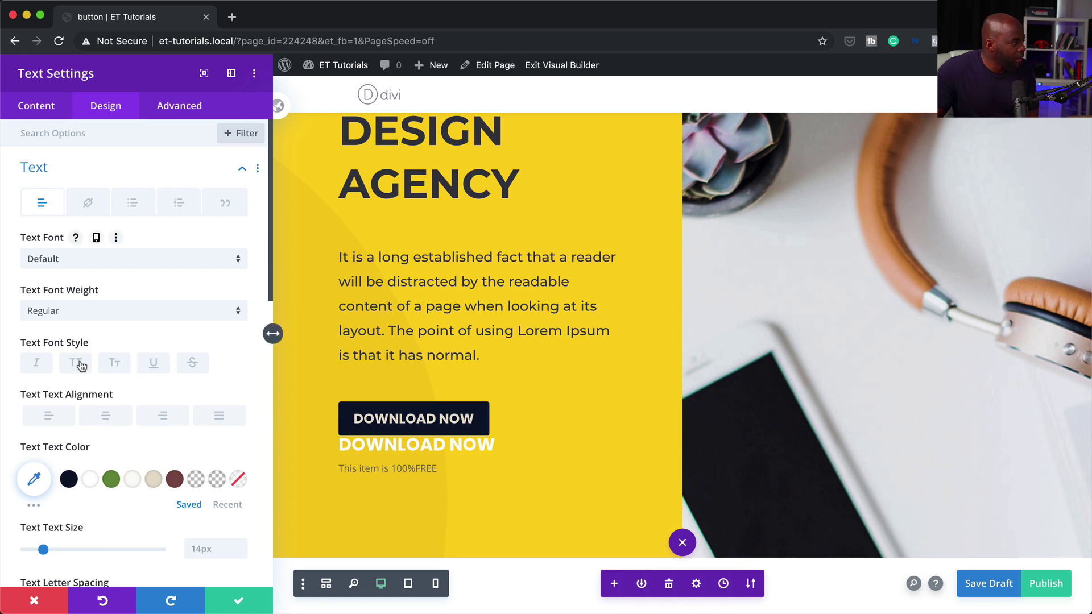
left_click(107, 417)
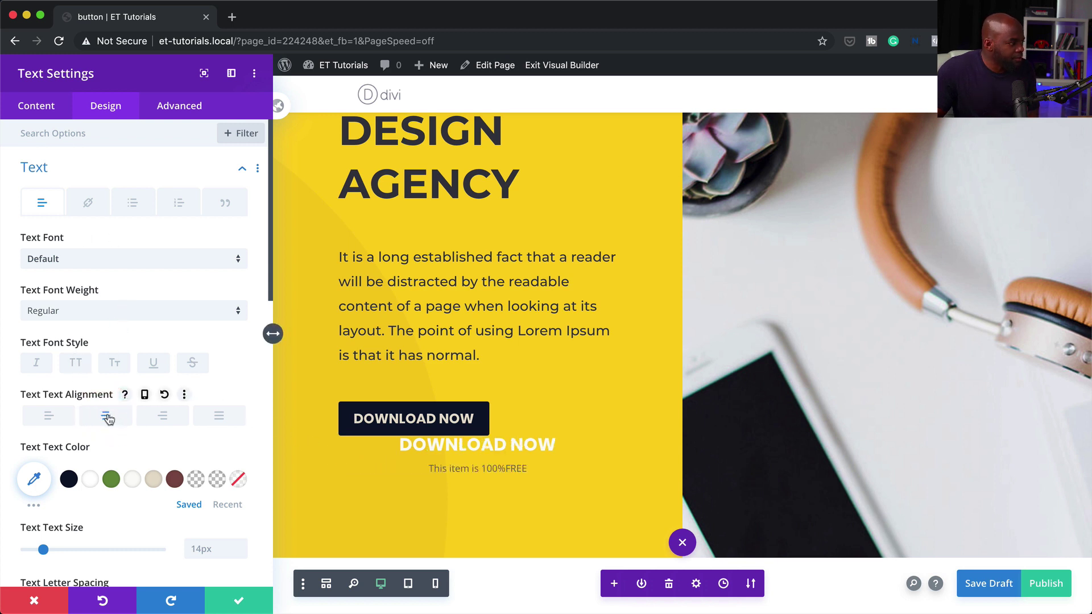
left_click(132, 479)
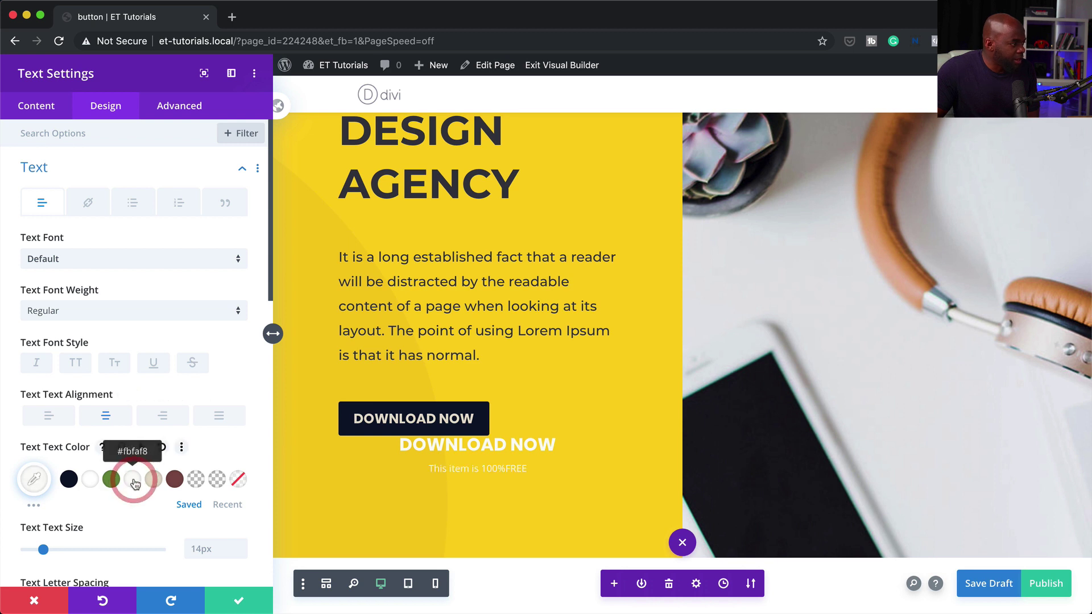
left_click(97, 257)
left_click(98, 188)
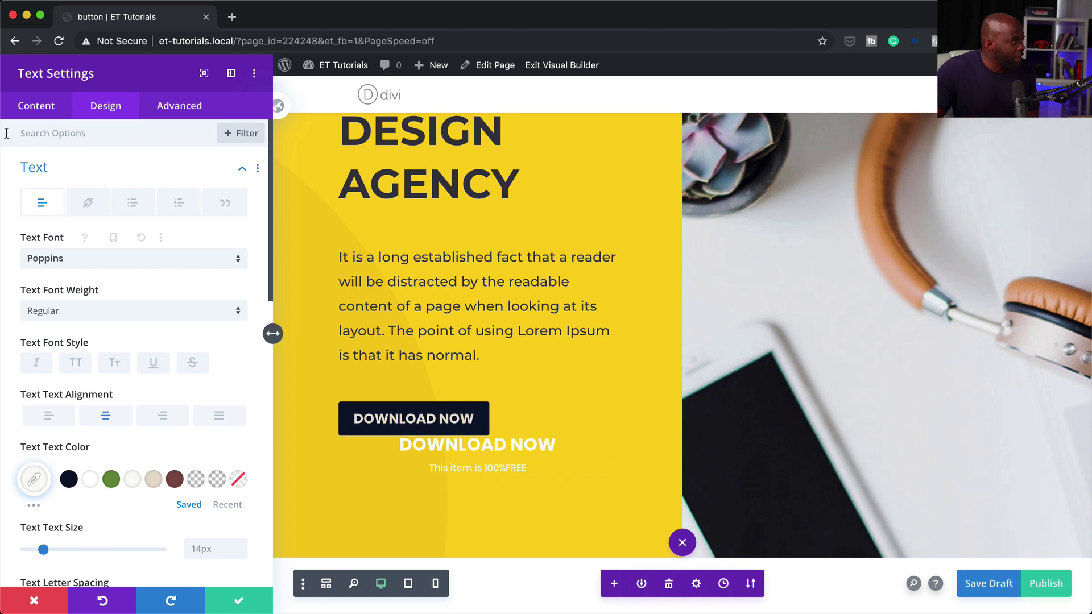
Give the text module the saved green background color and save its settings
left_click(47, 110)
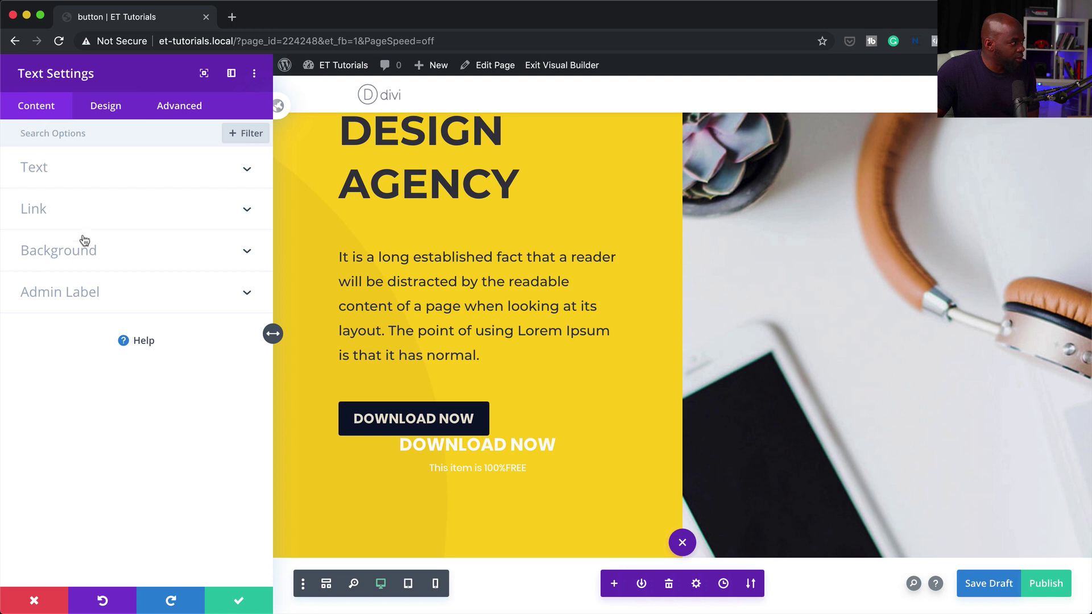
left_click(81, 253)
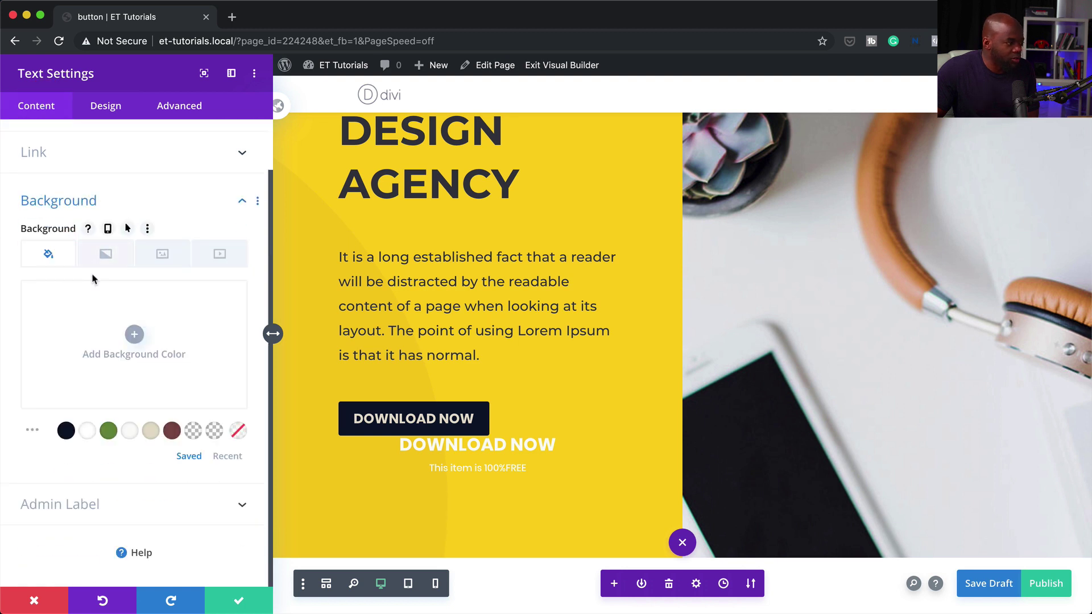
left_click(110, 435)
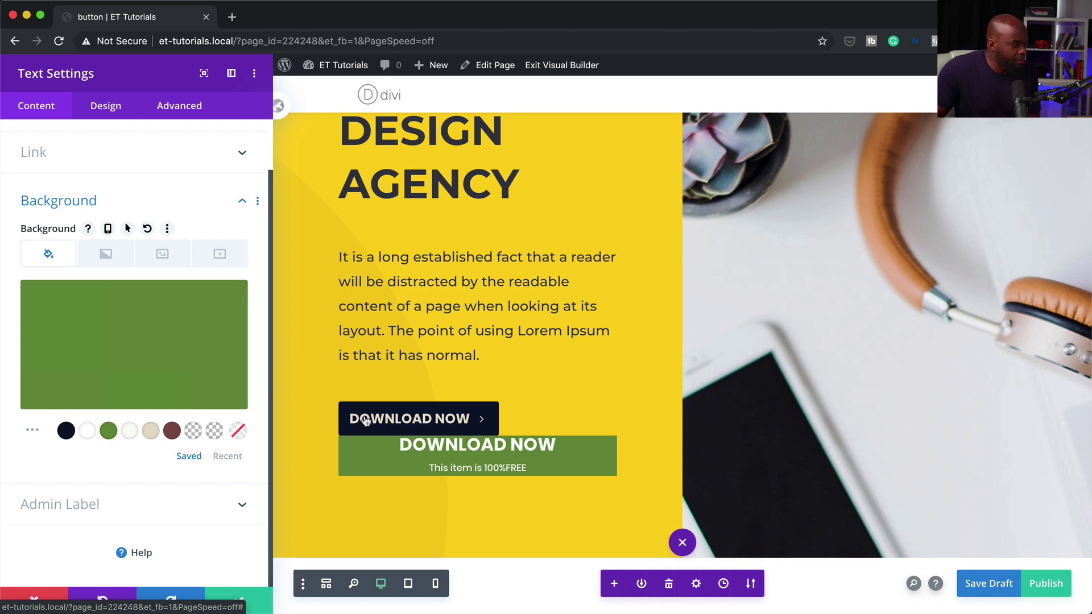
mouse_move(160, 342)
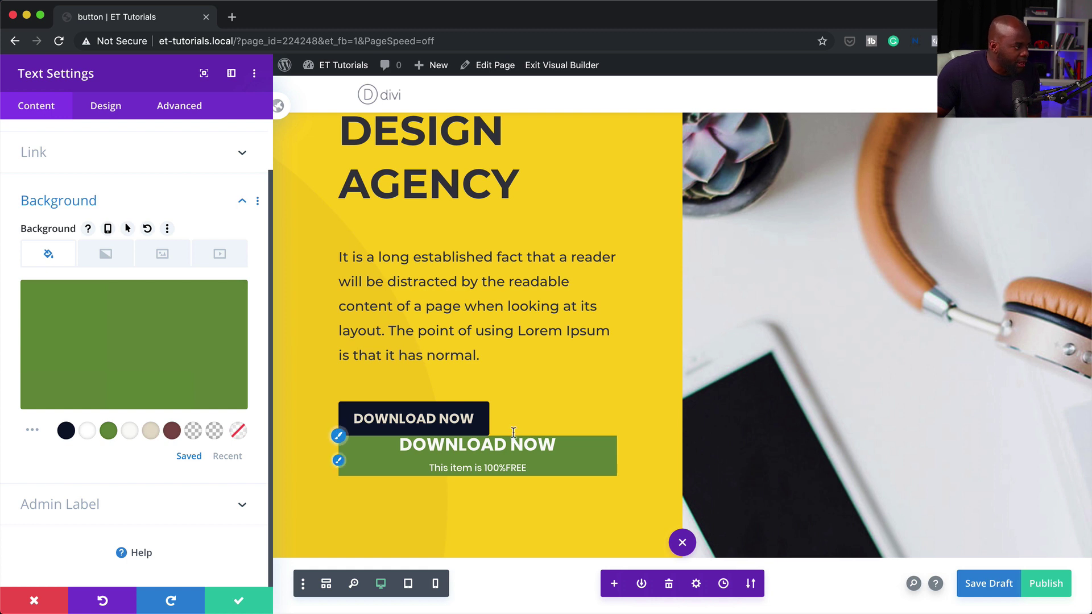
left_click(238, 602)
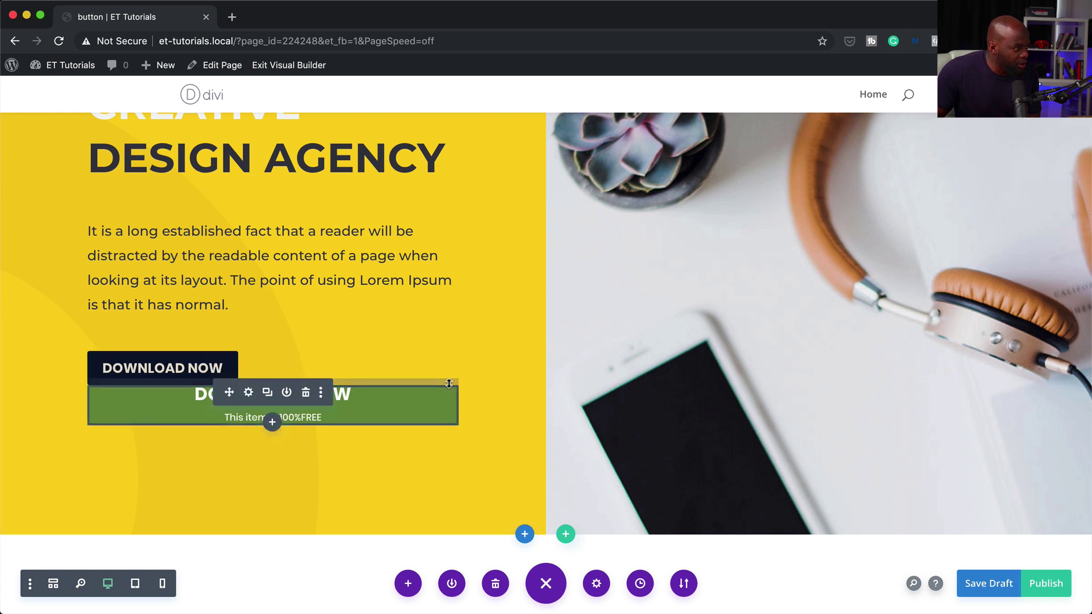
Give the green text module a 35px top margin and linked top and bottom padding of 10px
left_click_drag(447, 394, 447, 407)
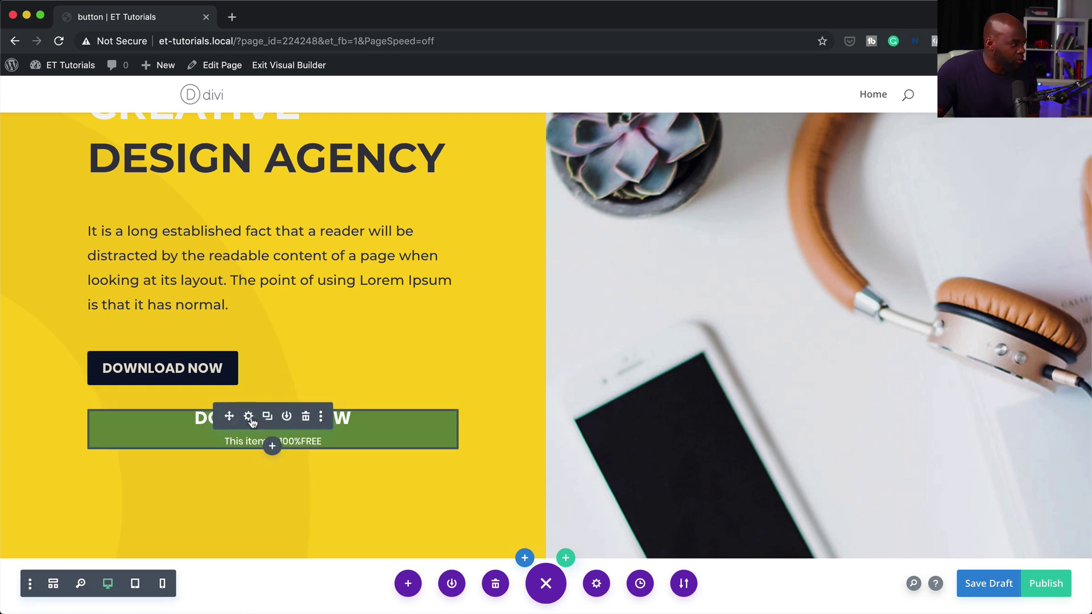
left_click(249, 417)
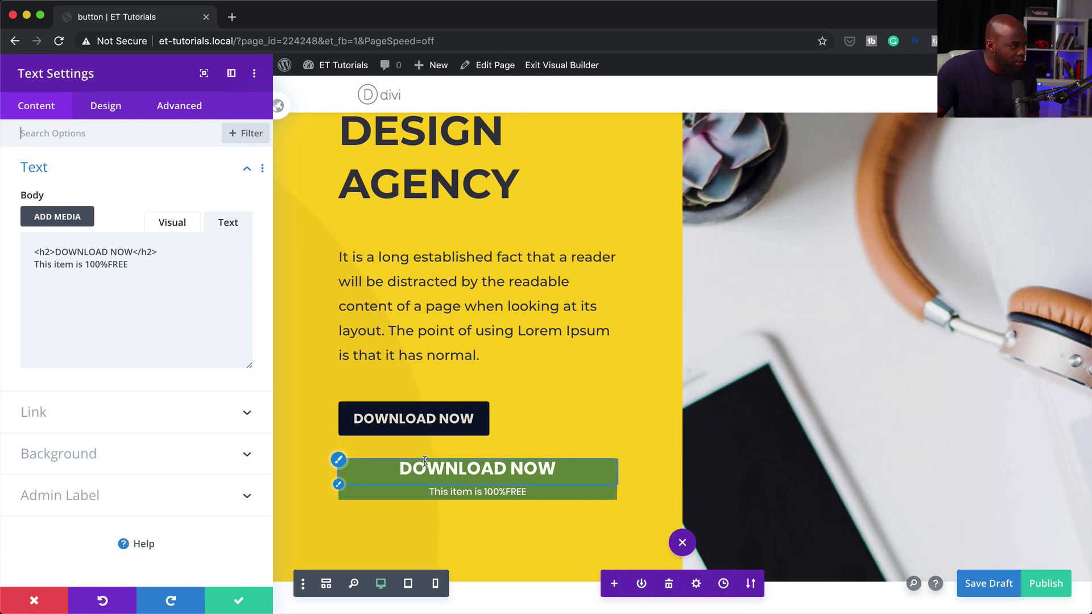
left_click(111, 112)
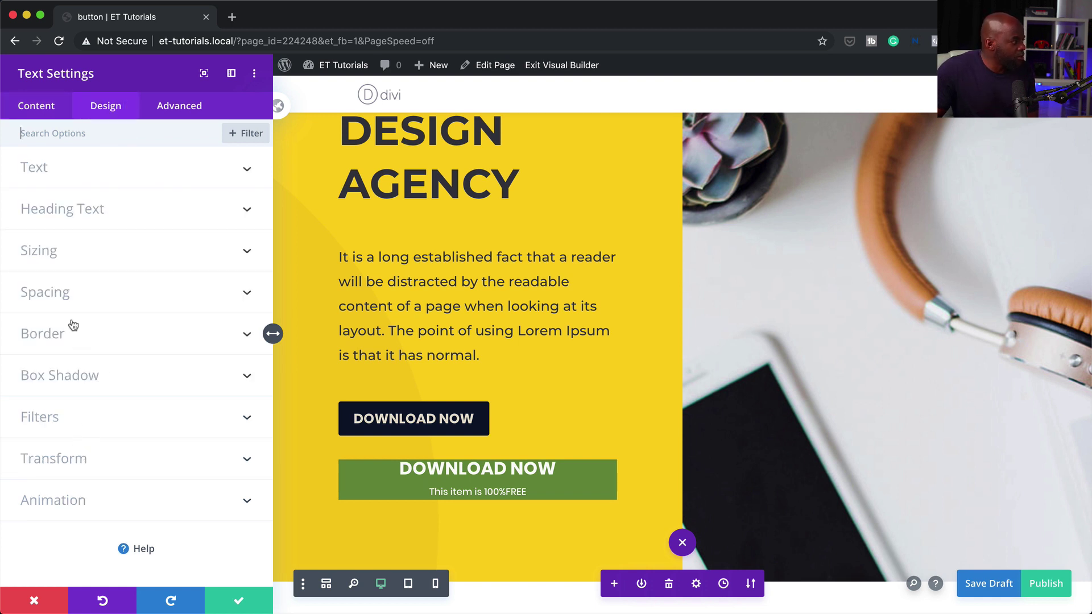
left_click(58, 292)
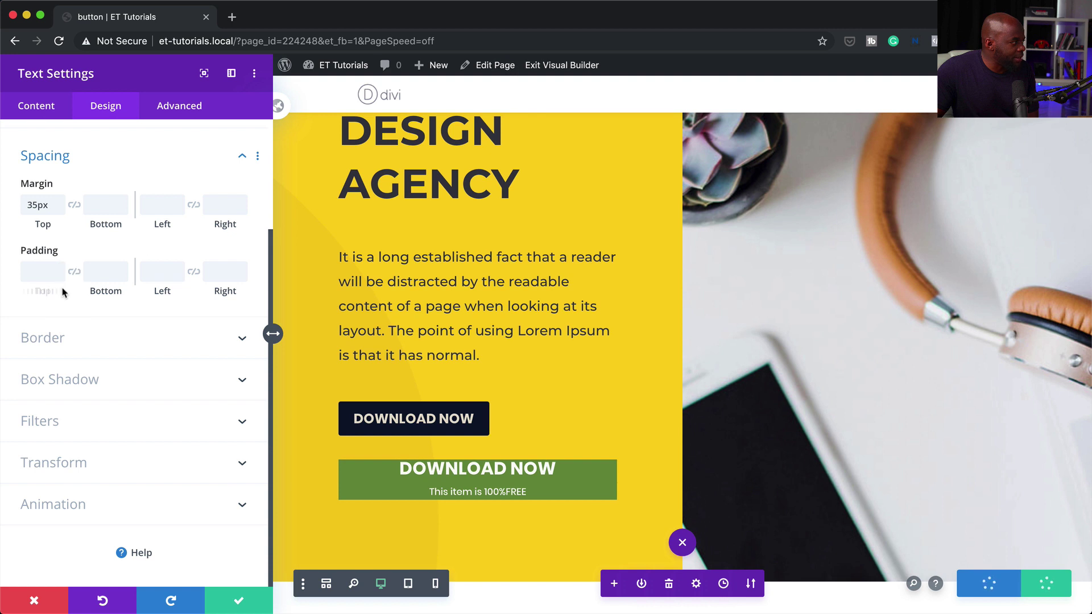
left_click(37, 271)
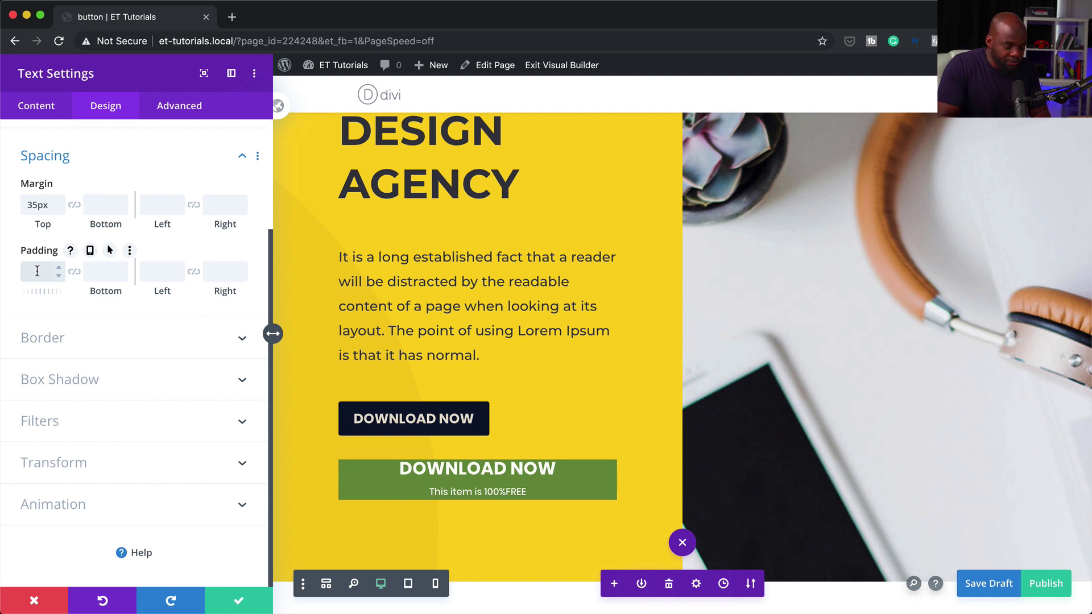
type("15px")
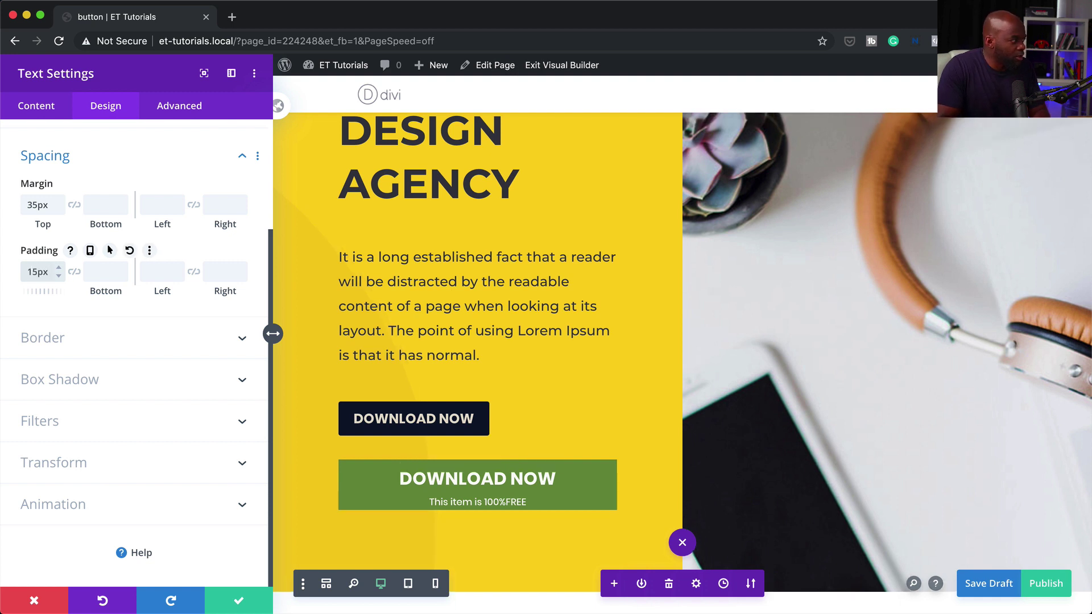
left_click(75, 273)
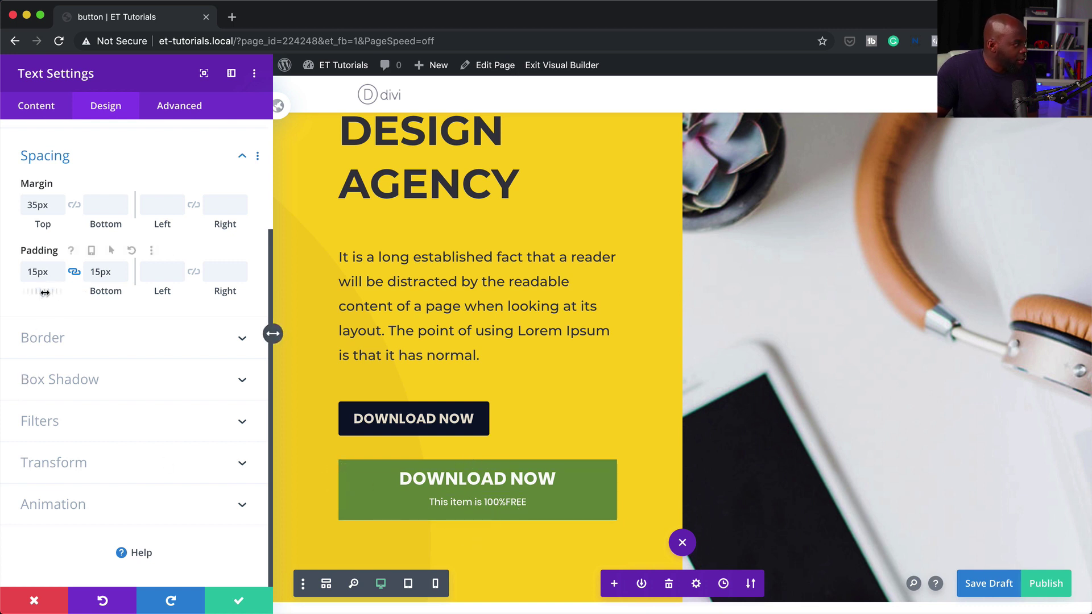
left_click_drag(44, 292, 41, 293)
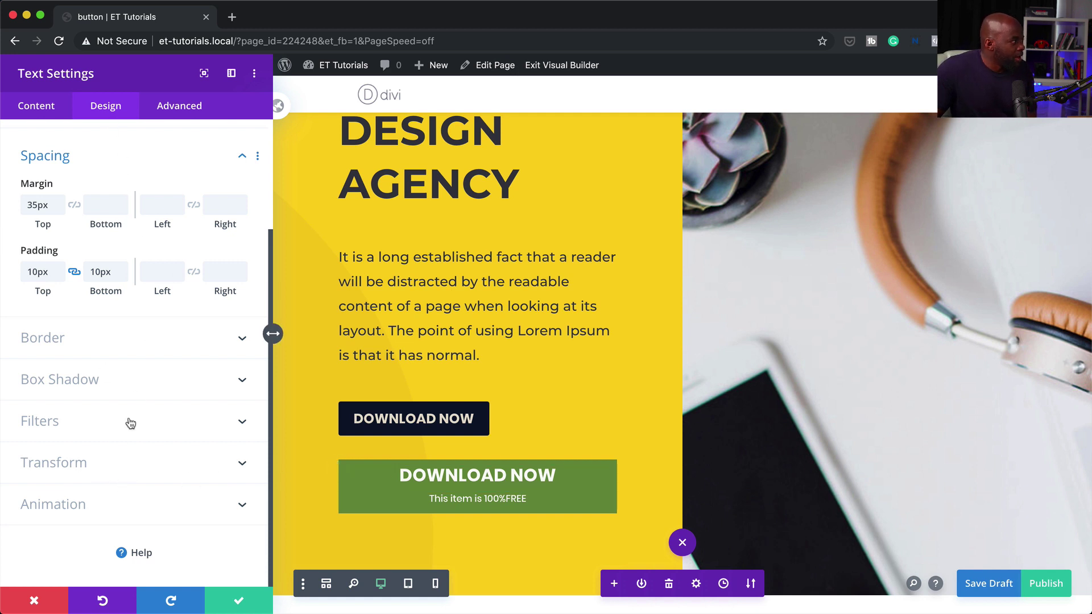
Round all four corners of the text module's border to 10px
left_click(65, 339)
left_click(46, 199)
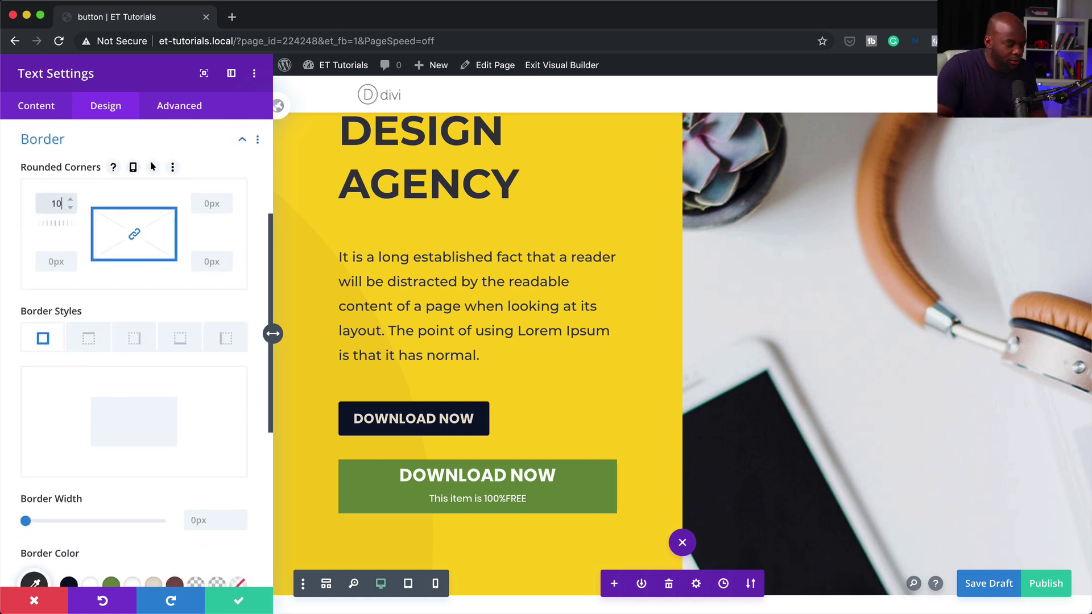
key("Return")
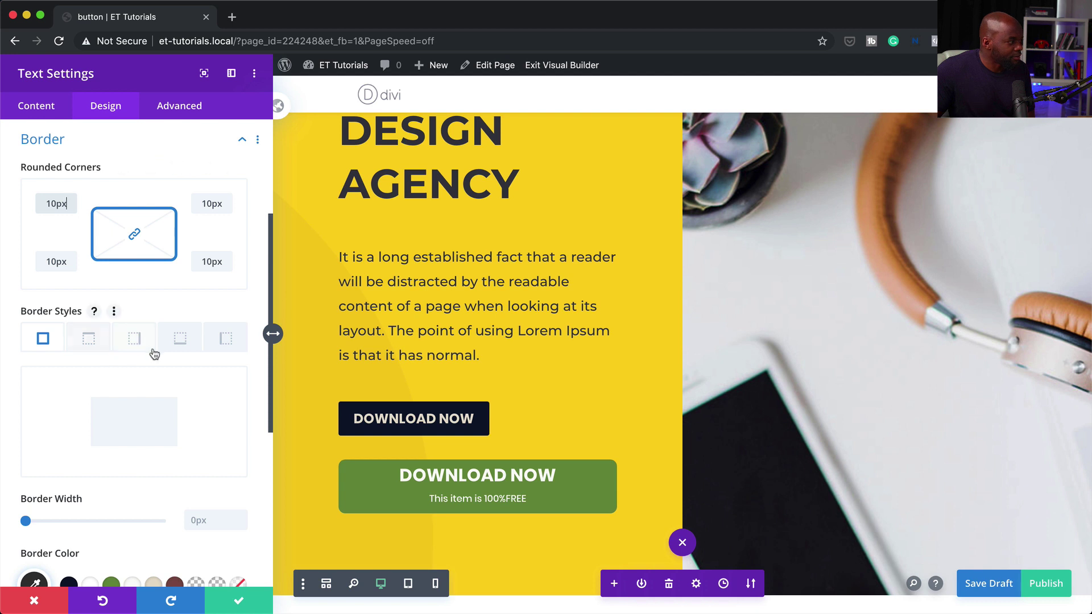
Add a 5px bottom border to the text module in the saved dark navy color
left_click(181, 342)
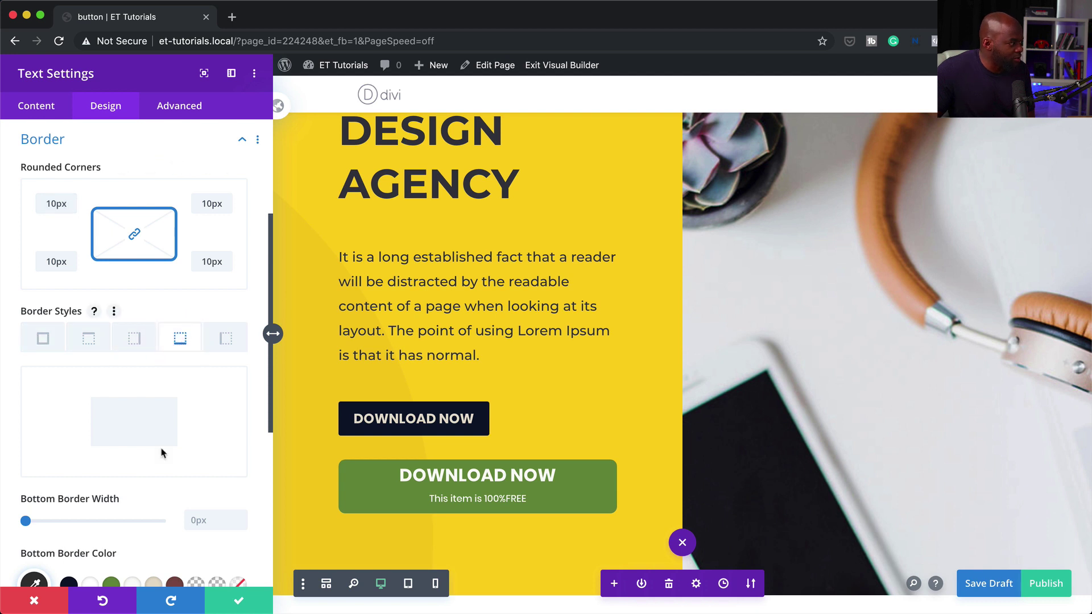
scroll(195, 415, "down", 4)
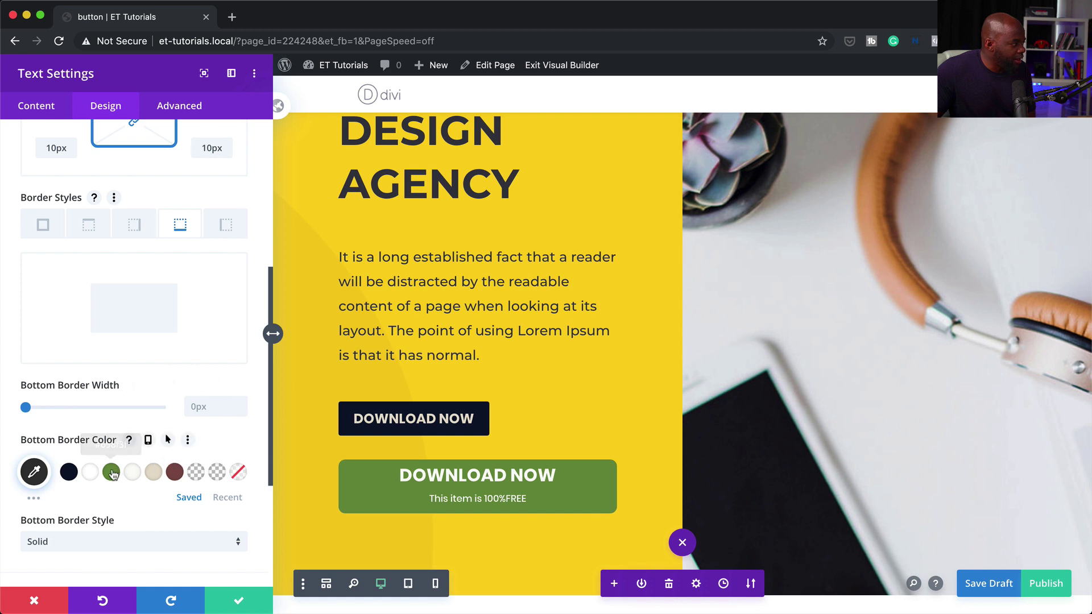
left_click(154, 473)
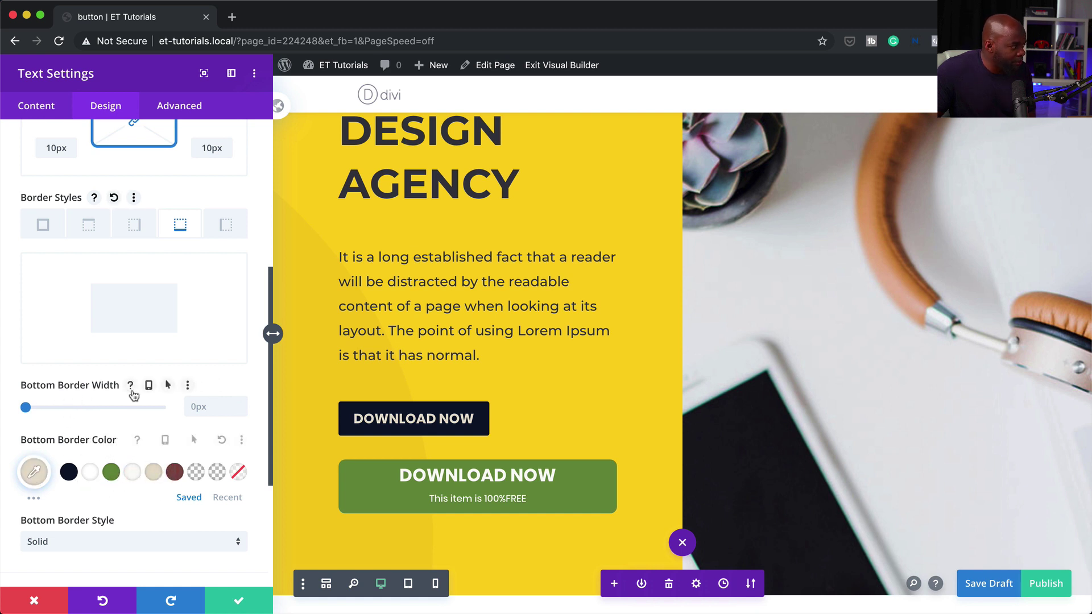
left_click_drag(26, 408, 38, 408)
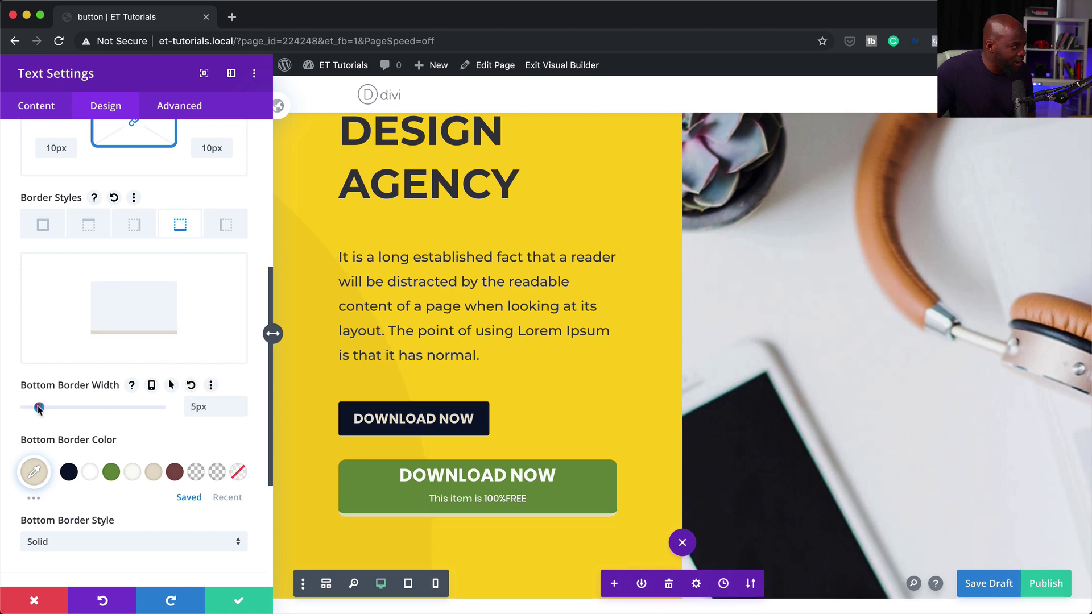
left_click(70, 473)
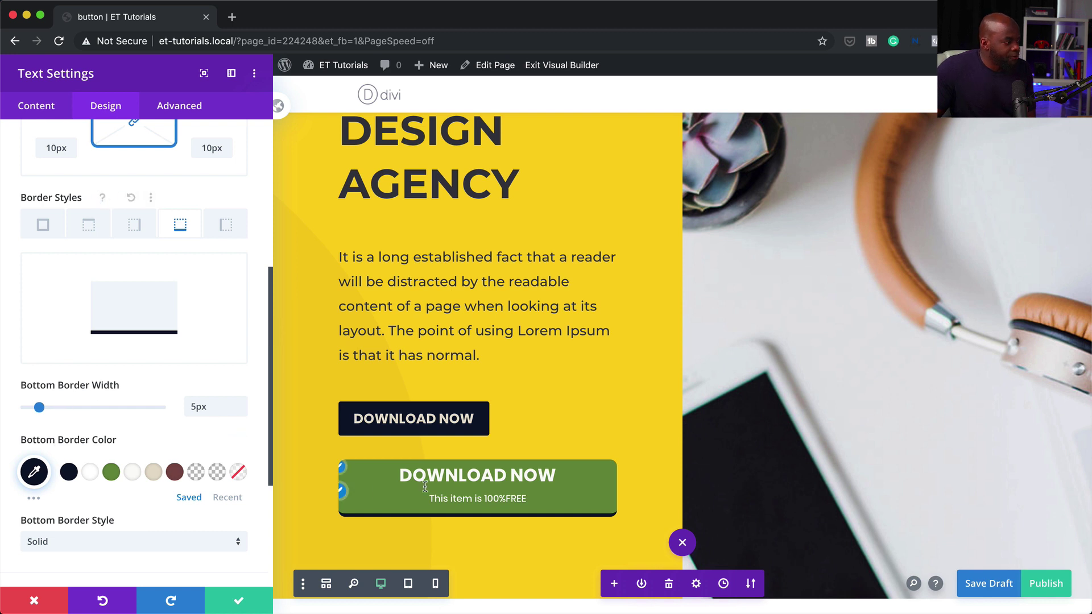
Try the Bounce animation style on the text module and set the style back to None
scroll(135, 492, "down", 3)
scroll(136, 493, "down", 5)
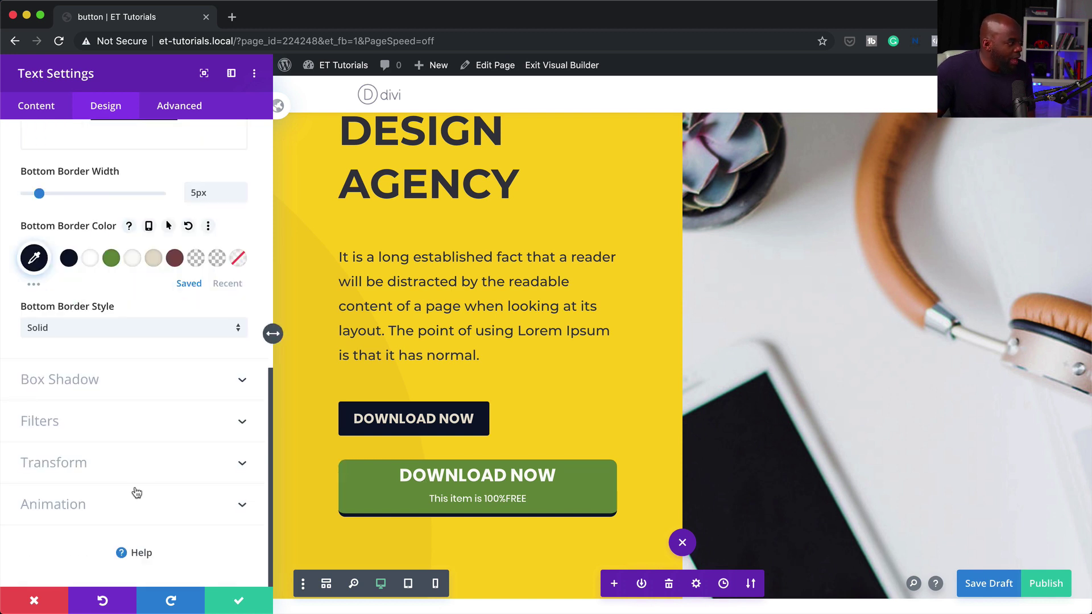
left_click(90, 505)
left_click(225, 430)
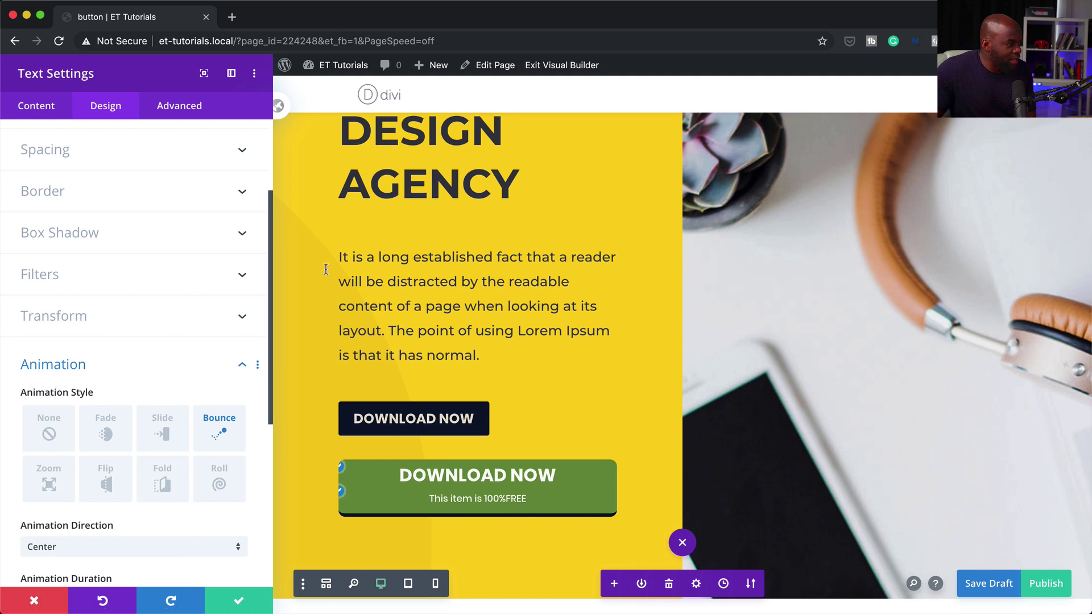
left_click(49, 427)
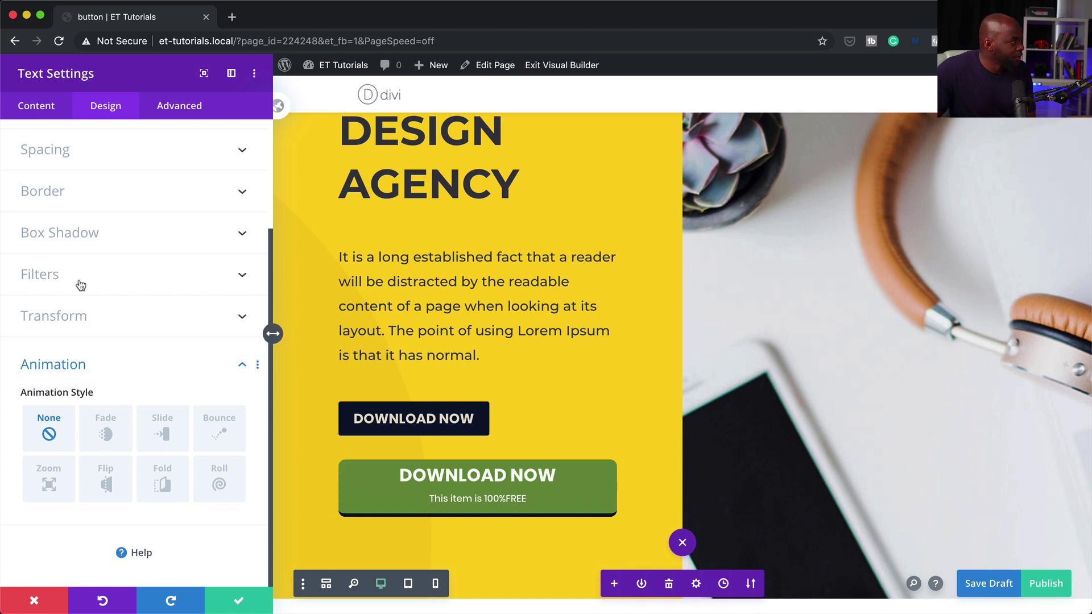
Enable hover options for the text module's background and give its hover state a darker green color
left_click(59, 117)
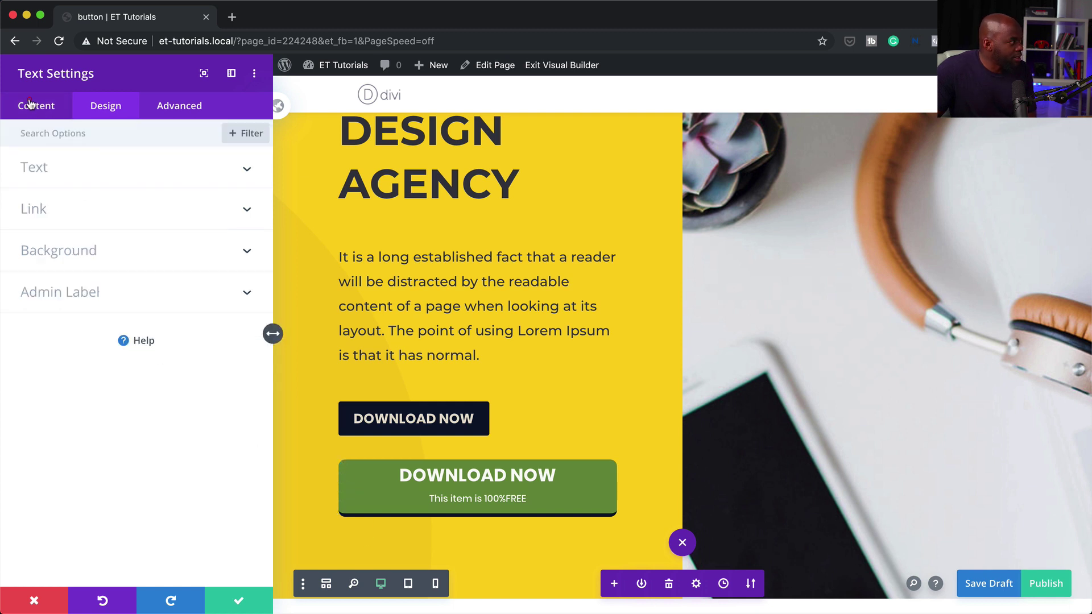
left_click(83, 248)
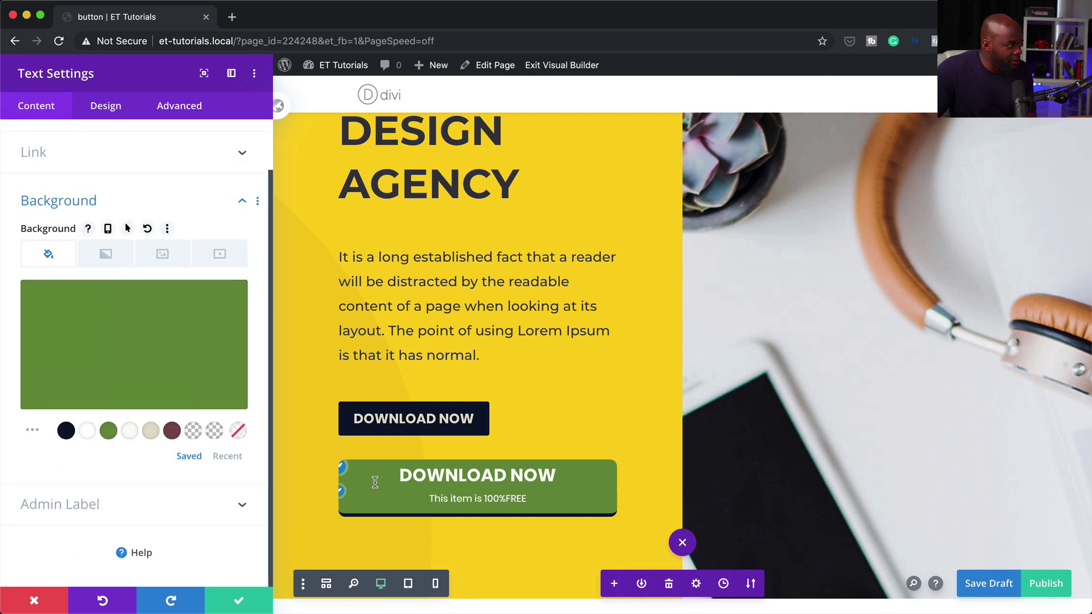
left_click(128, 230)
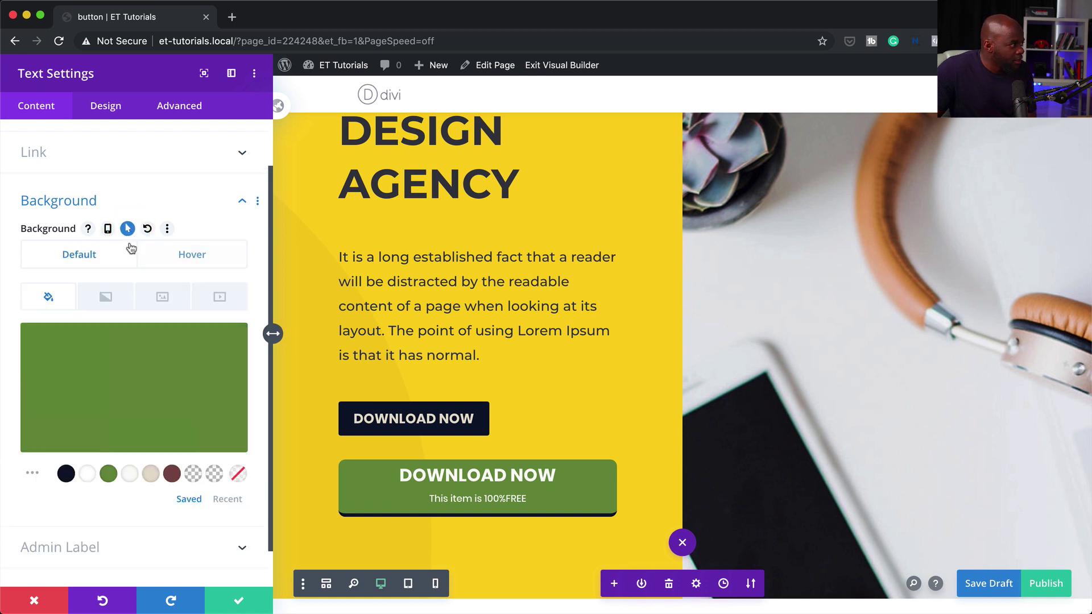
left_click(212, 256)
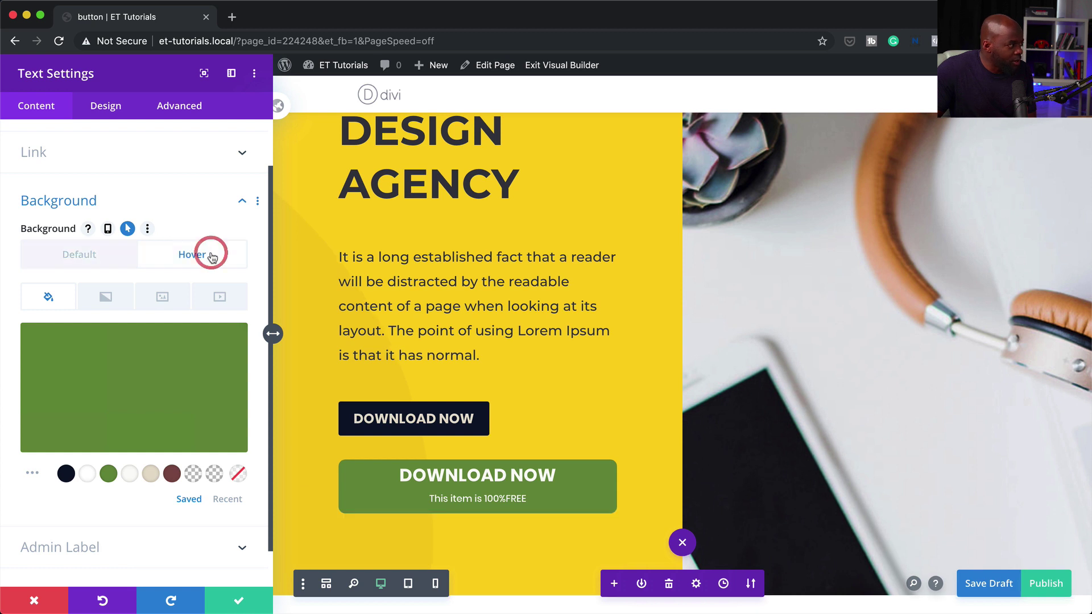
left_click(134, 389)
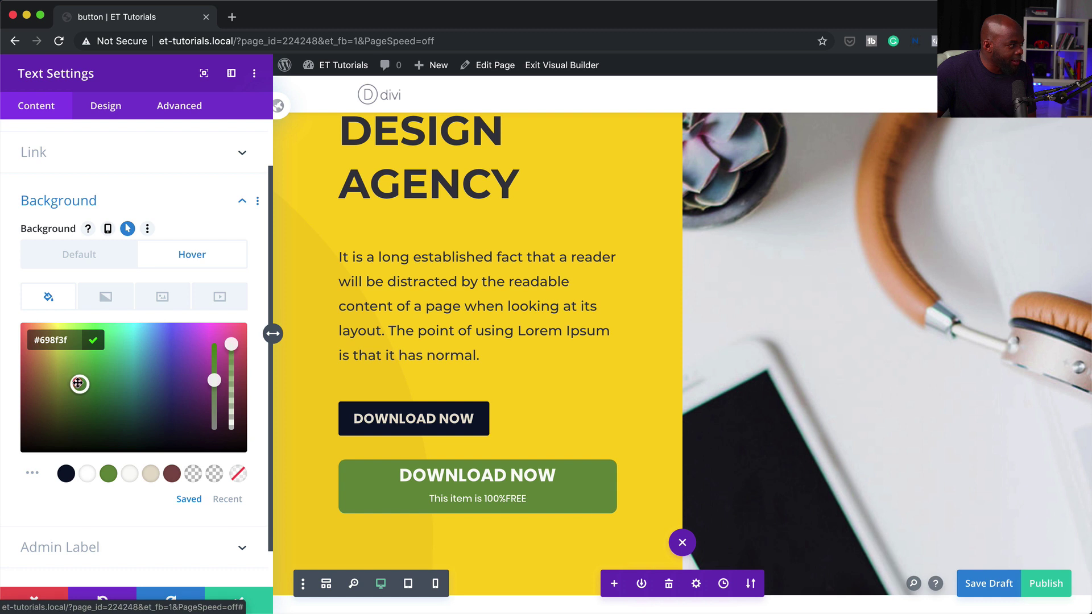
left_click_drag(79, 384, 83, 401)
left_click(106, 255)
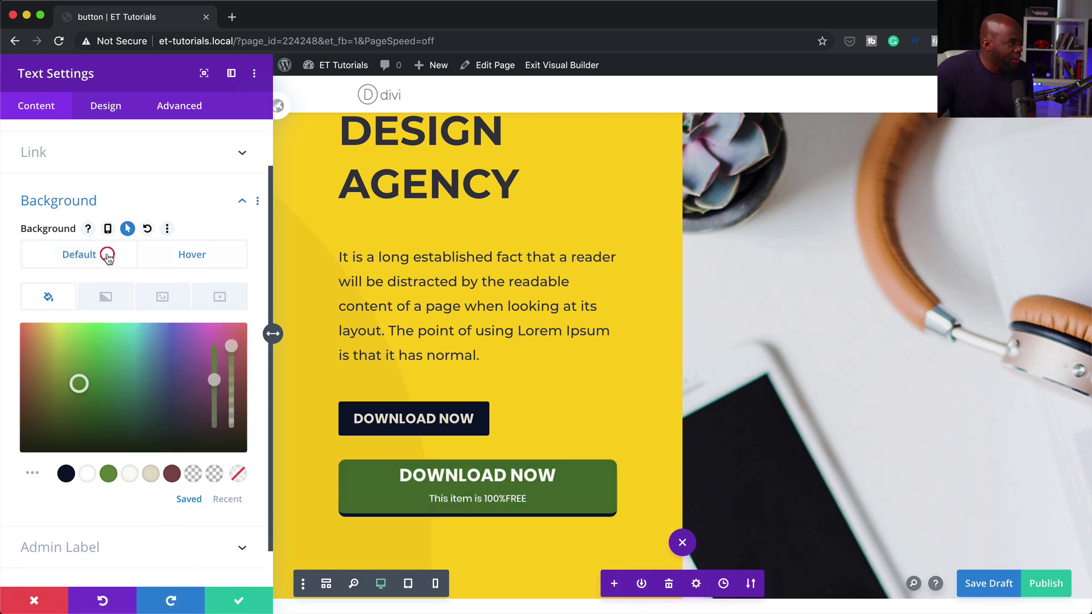
Compare the default and hover background colors of the text module and save the page
left_click(165, 260)
left_click(103, 256)
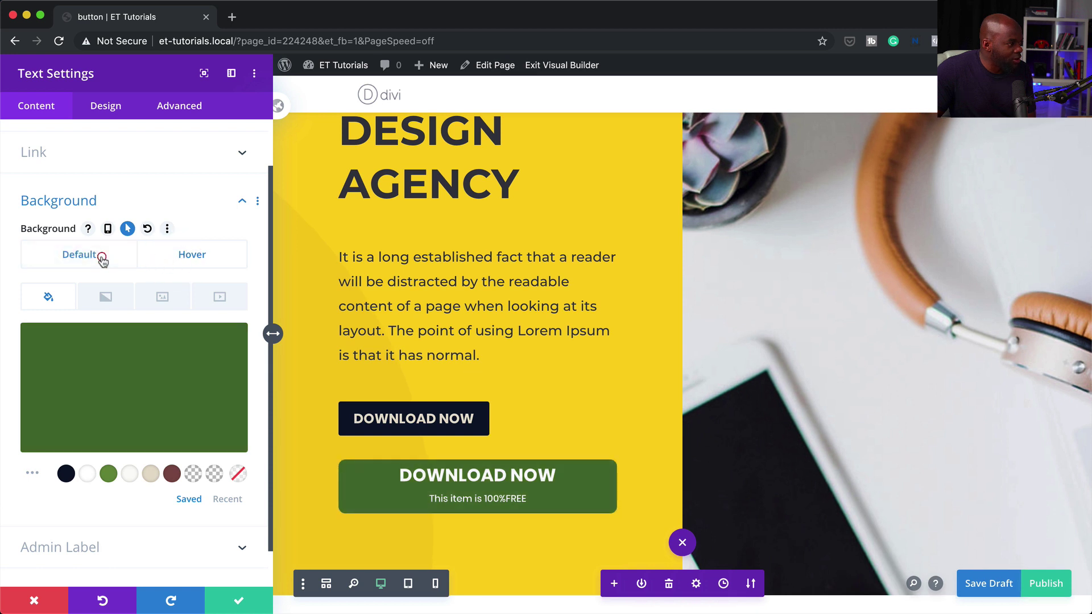
left_click(163, 259)
left_click(109, 254)
left_click(174, 255)
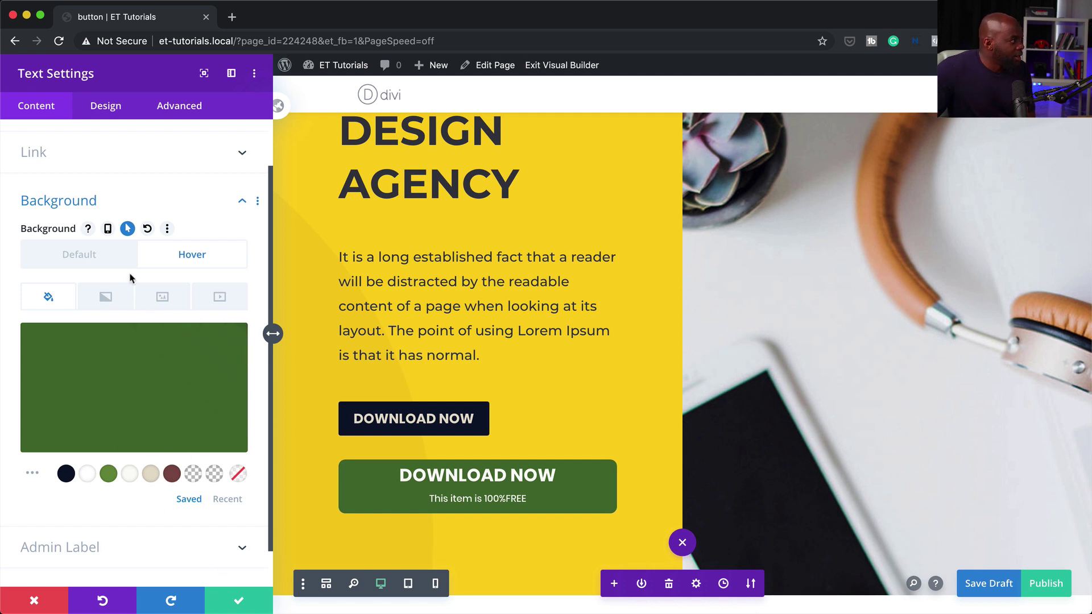
key("super+s")
Enable hover options for the text module's transform and scale it to 104% in the hover state
left_click(107, 108)
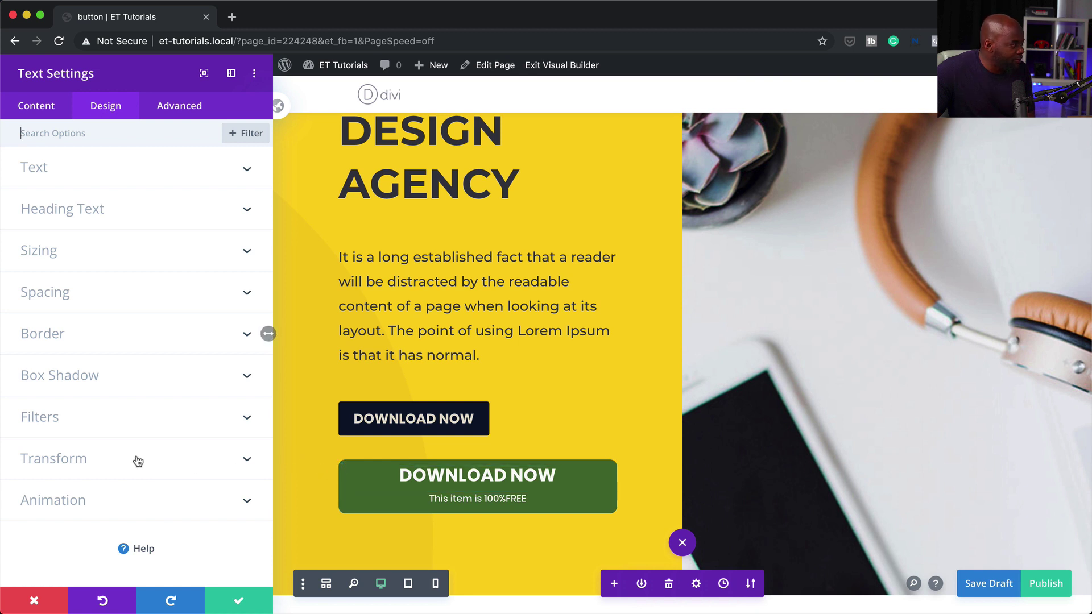
left_click(89, 464)
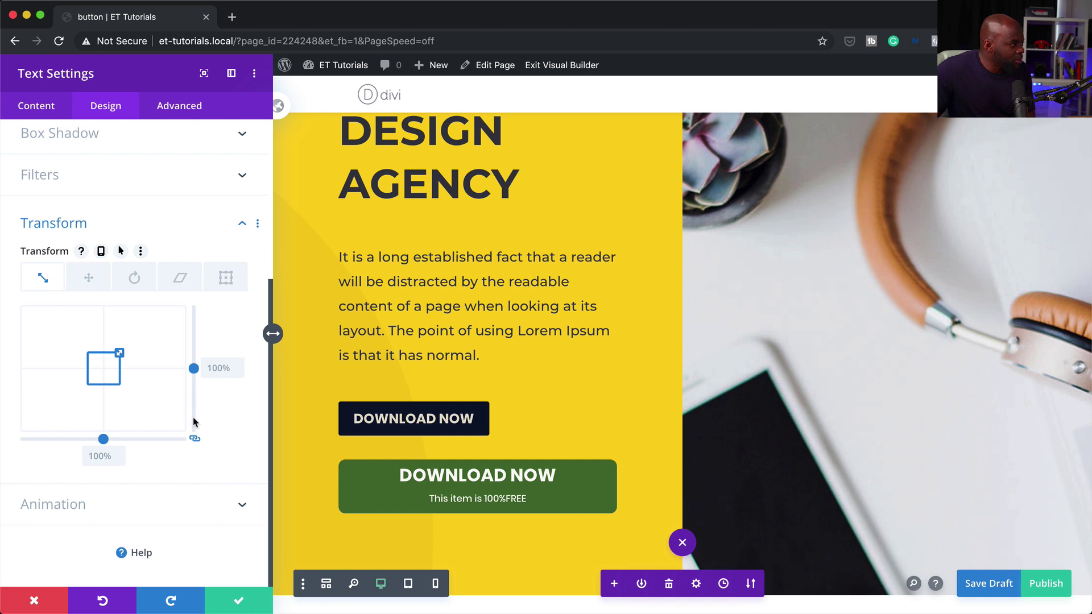
left_click(121, 251)
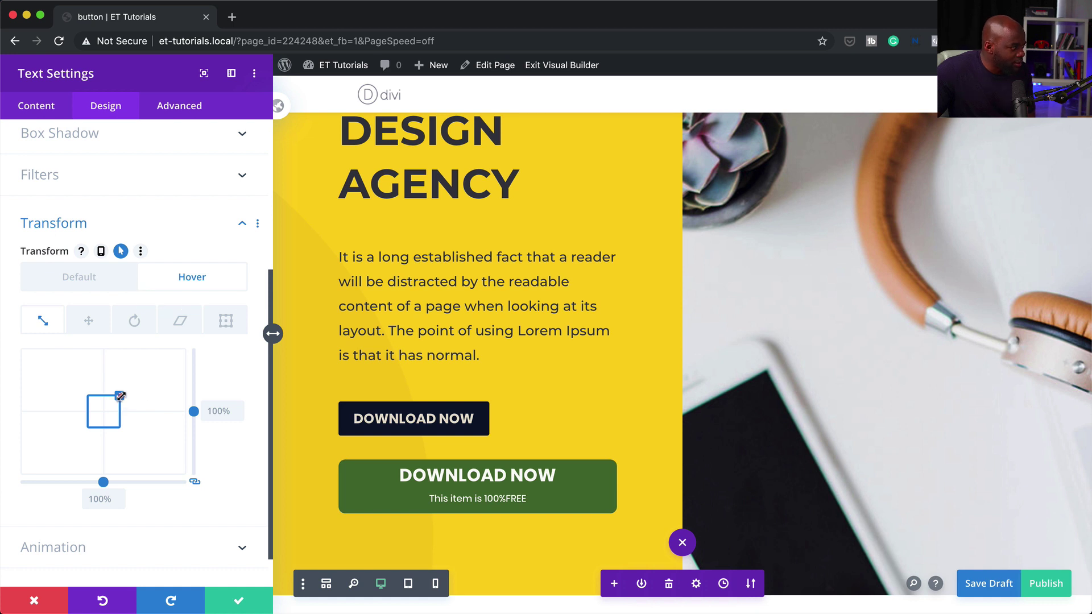
left_click_drag(121, 396, 120, 395)
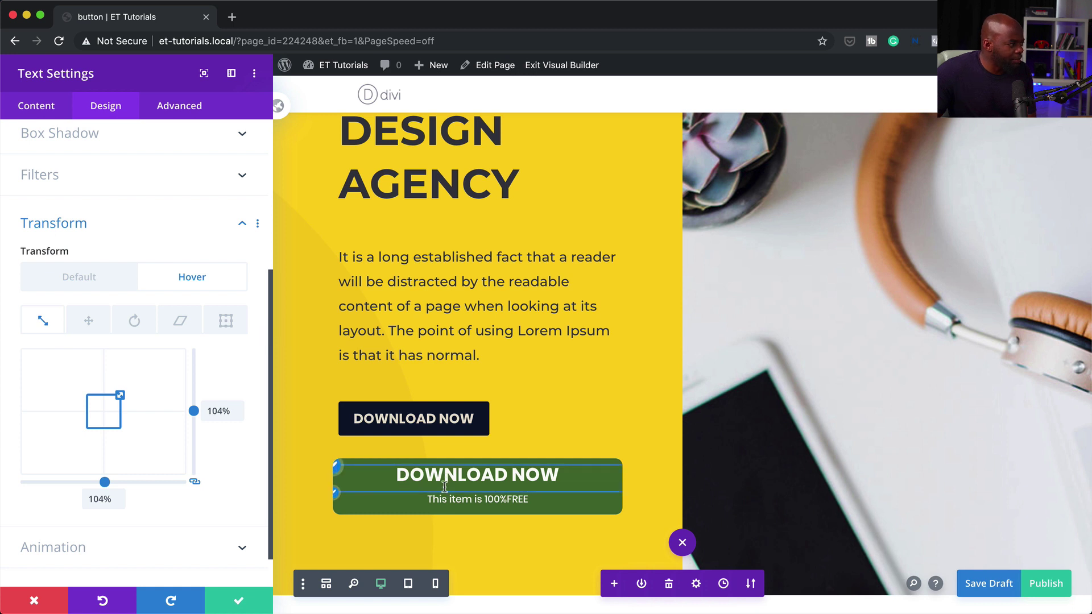
left_click(86, 279)
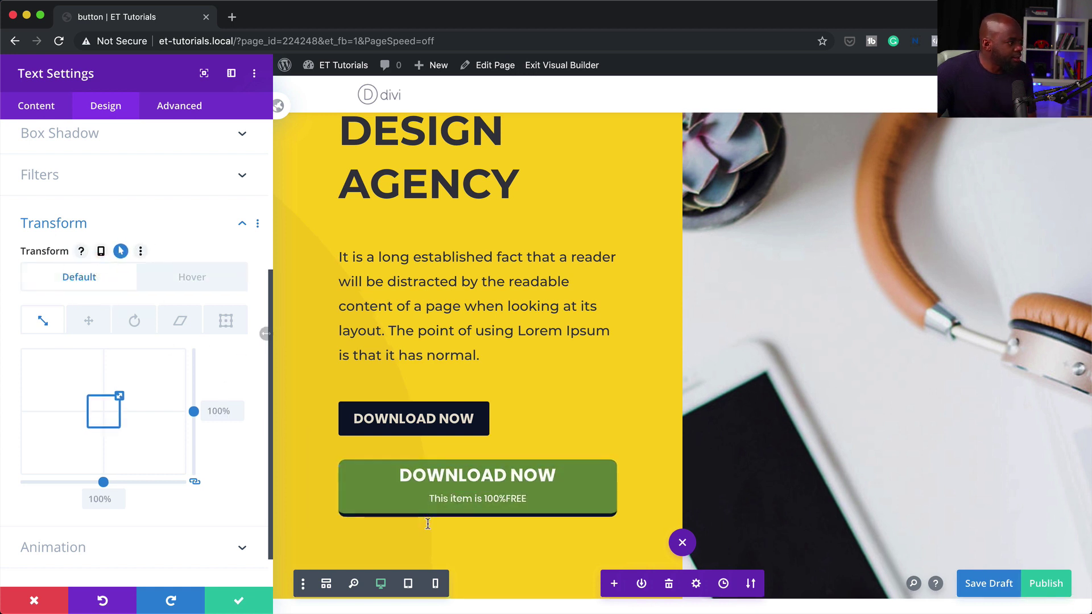
Reduce the rounding of all four corners of the text module to 3px
scroll(144, 307, "up", 5)
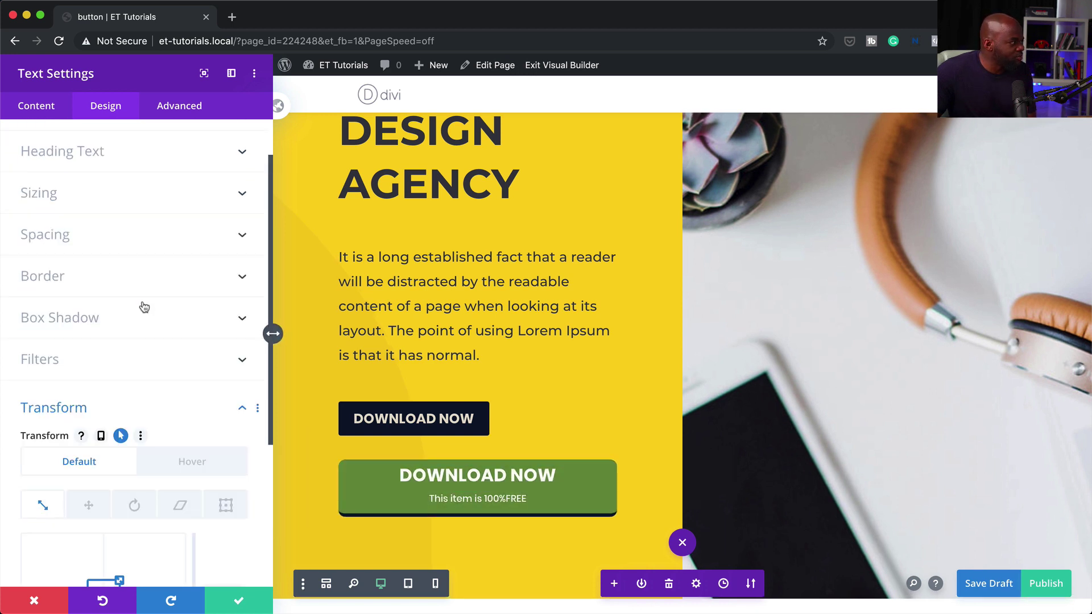
left_click(76, 280)
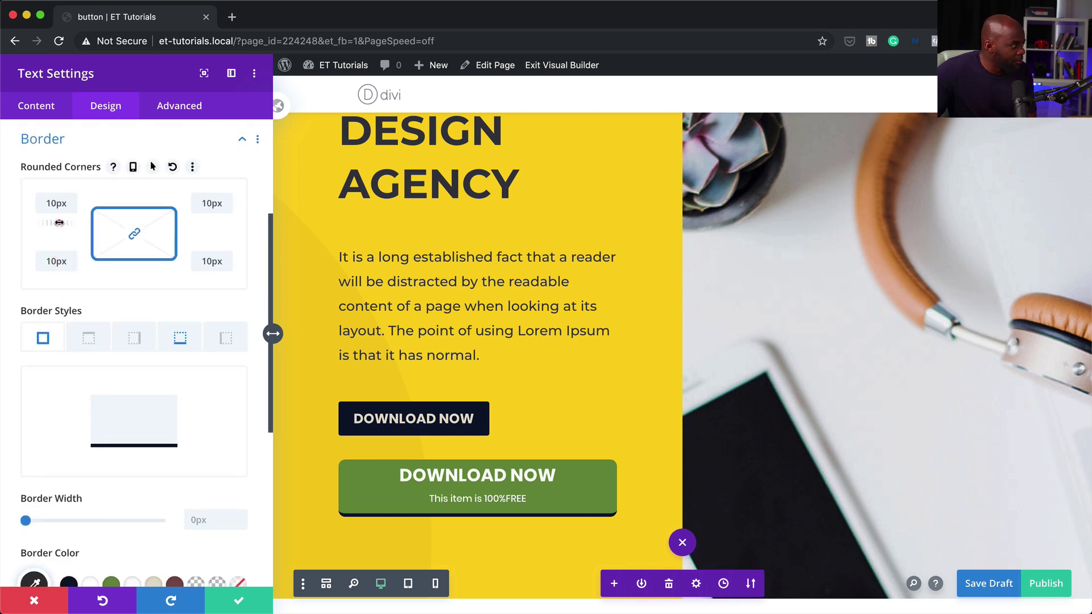
left_click_drag(59, 222, 43, 225)
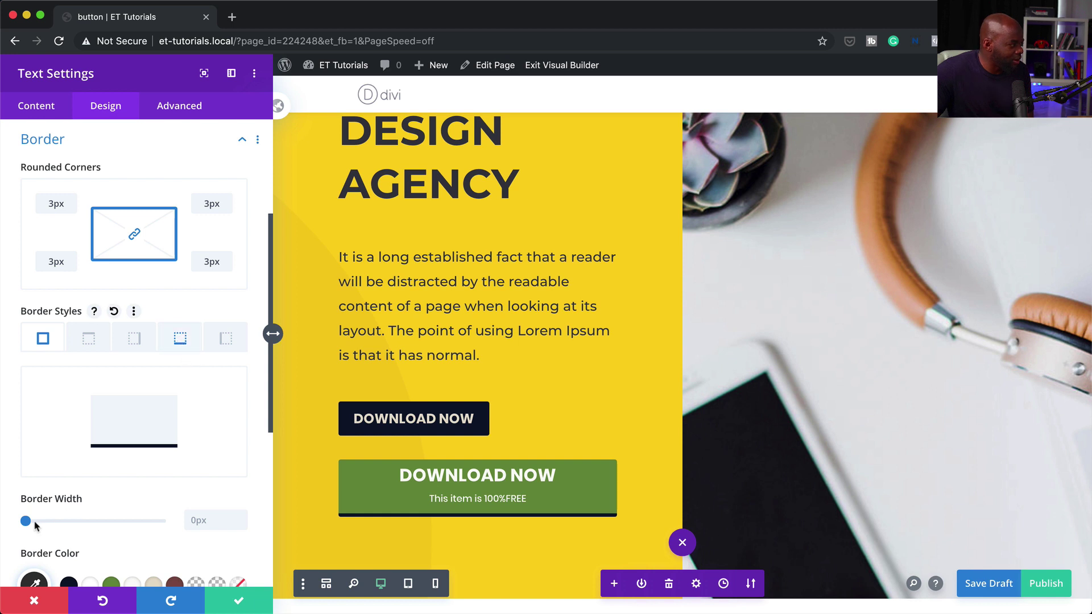
Set the text module's bottom border width to 0px, save the module settings and publish the page
left_click(187, 342)
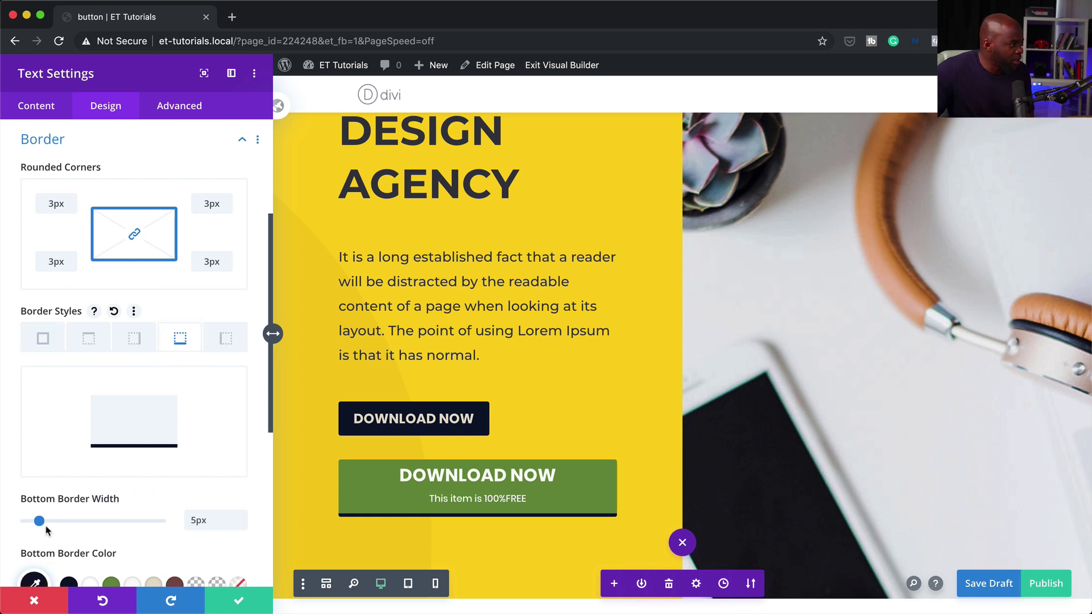
left_click_drag(39, 521, 5, 520)
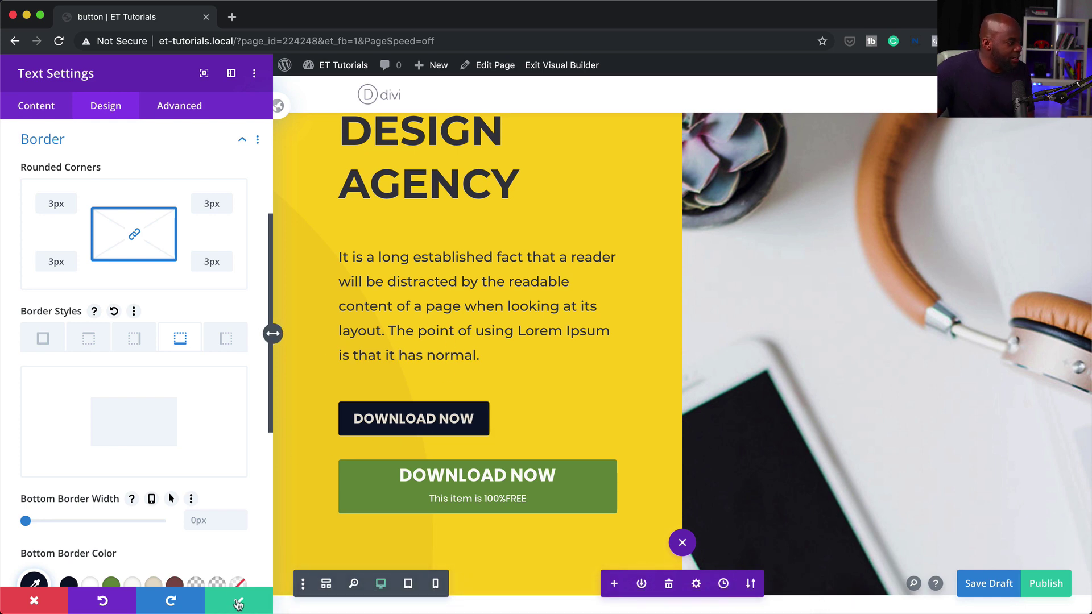
left_click(237, 604)
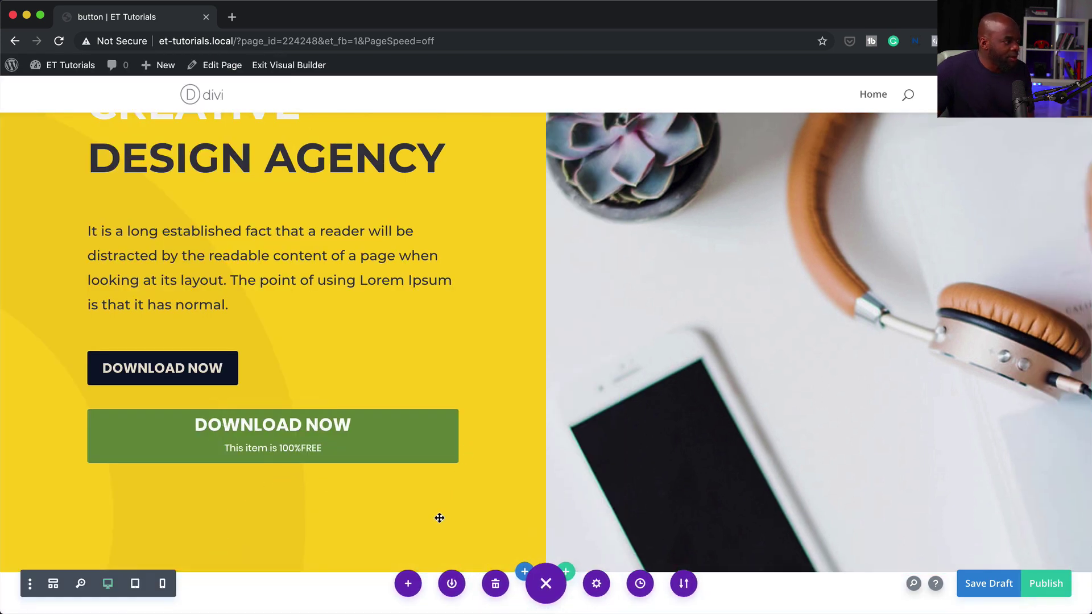
left_click(1040, 582)
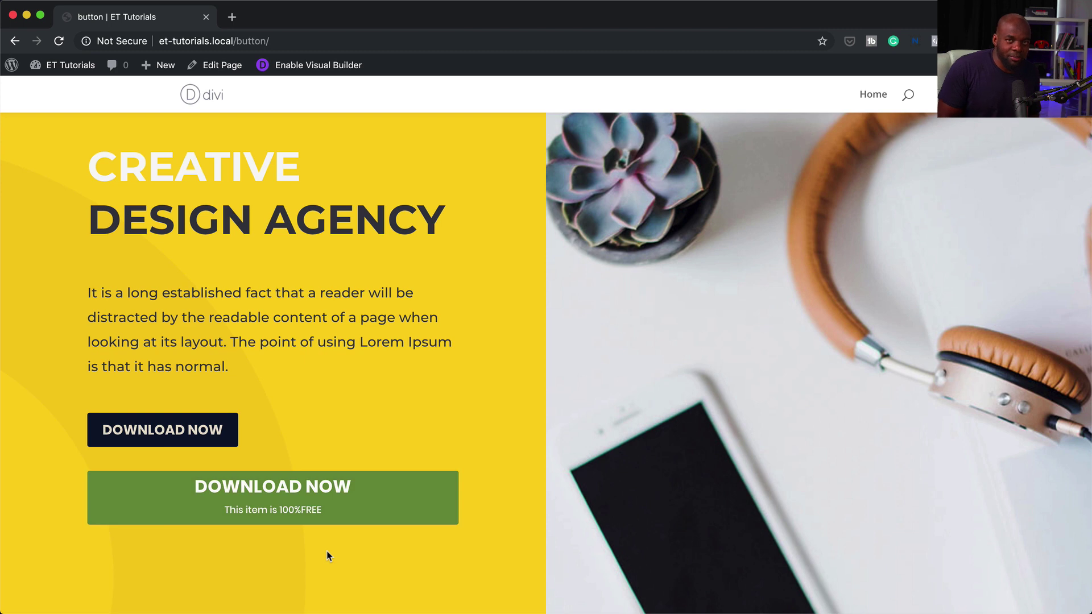
Reopen the page in the visual builder and set the green text module's link URL to #
left_click(325, 64)
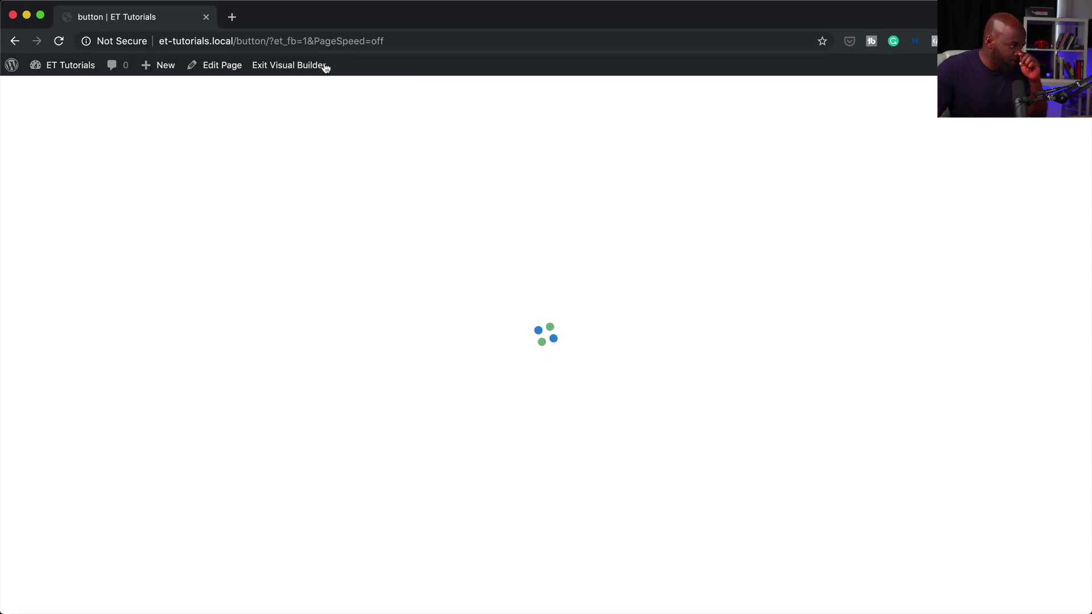
scroll(447, 462, "down", 5)
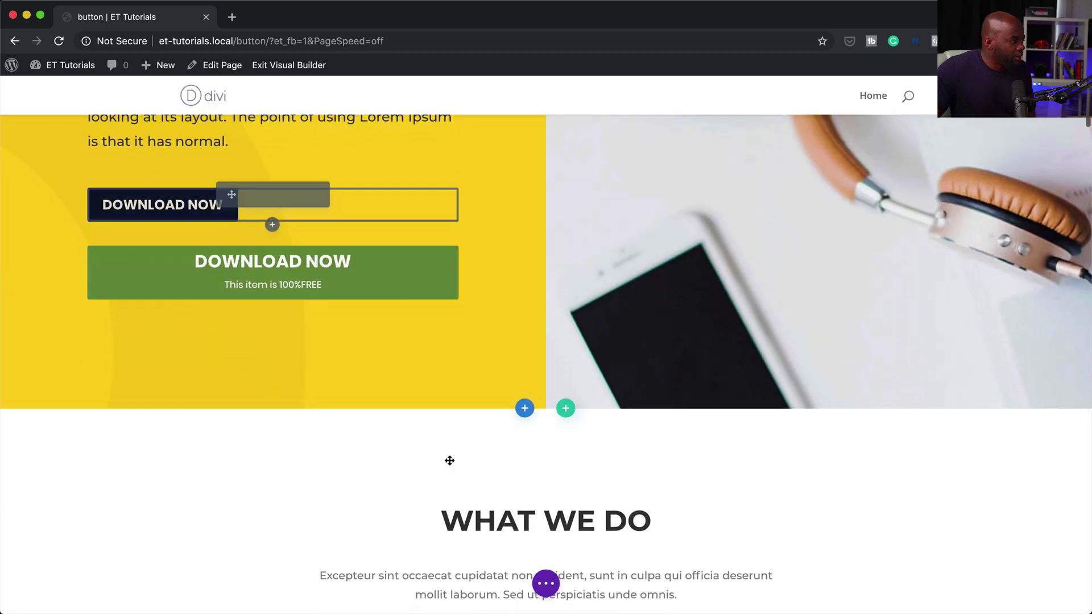
left_click(249, 251)
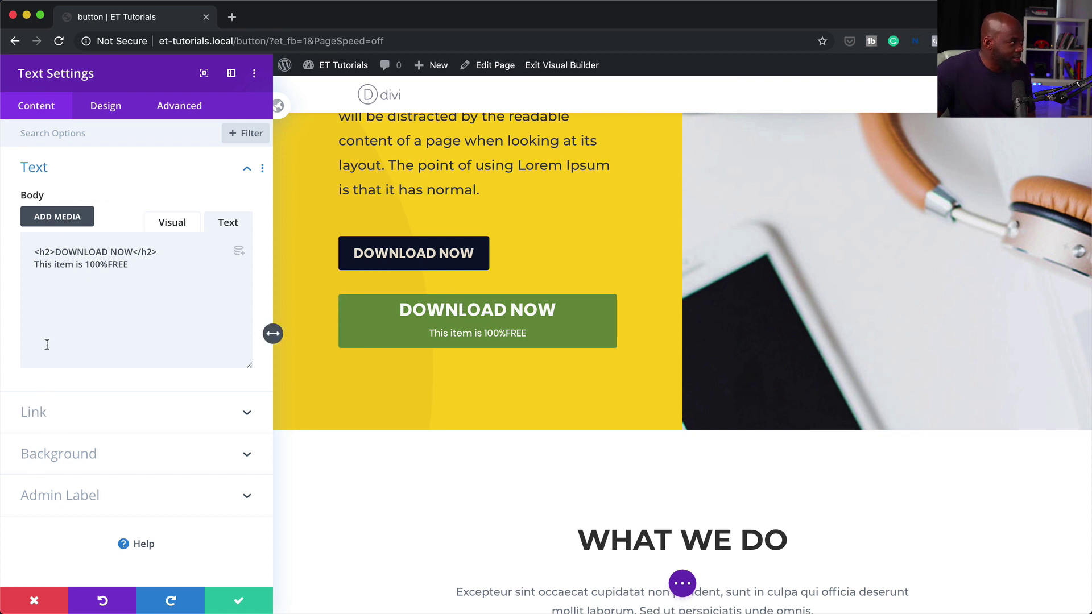
left_click(57, 420)
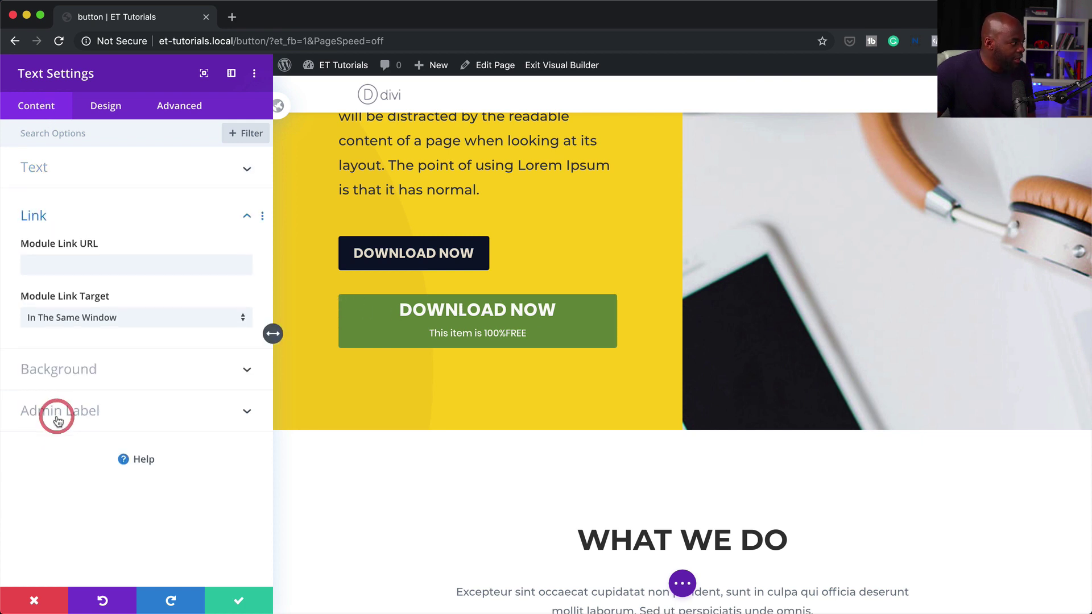
left_click(87, 265)
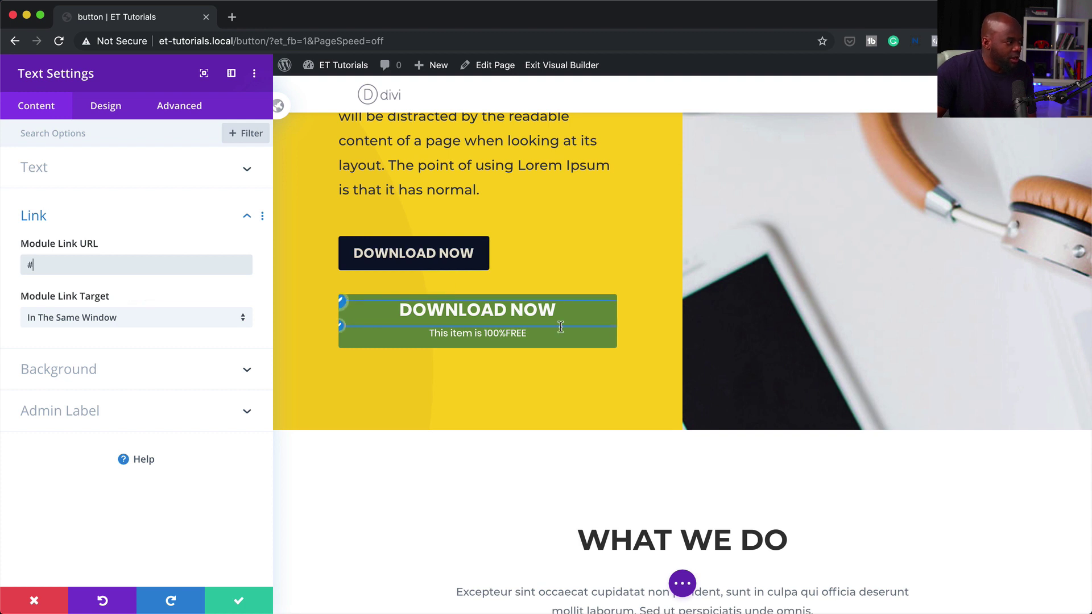
Set the text module's width to 80%, try center alignment, settle on left alignment and save the module settings
left_click(105, 109)
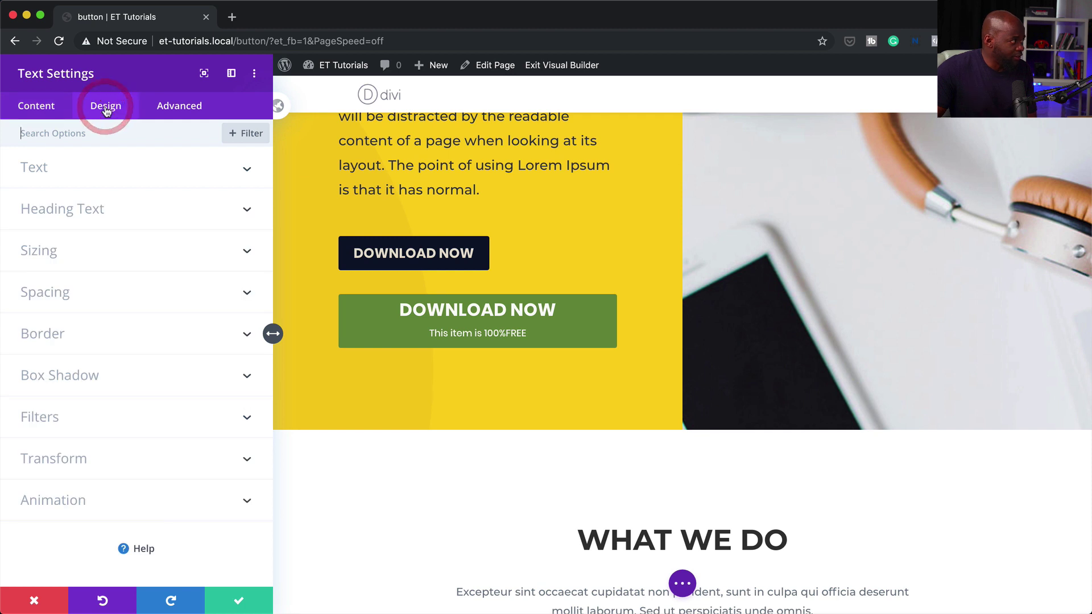
left_click(73, 262)
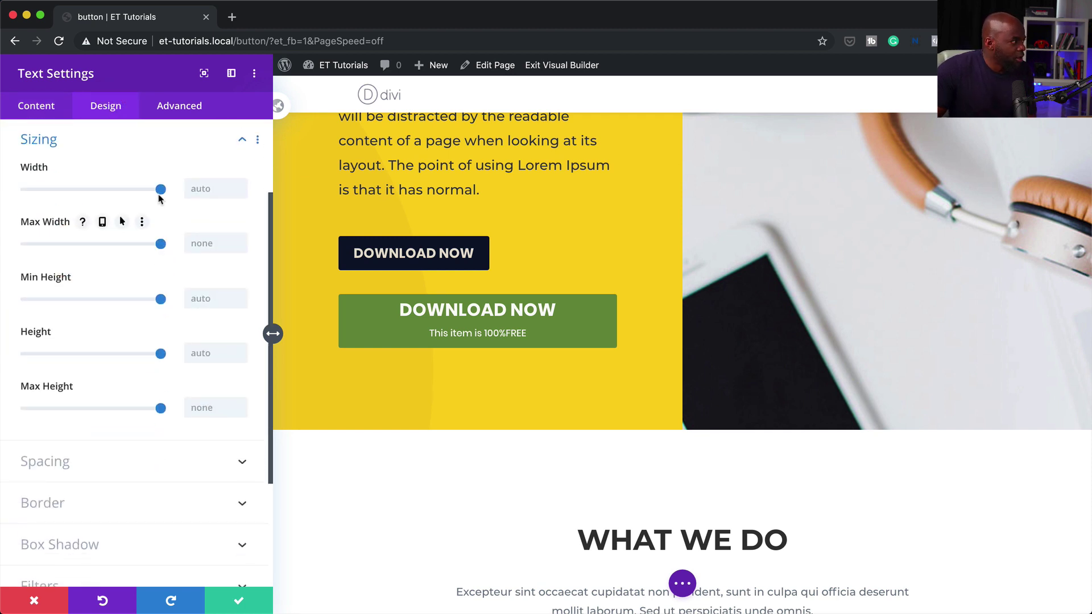
left_click_drag(160, 190, 135, 193)
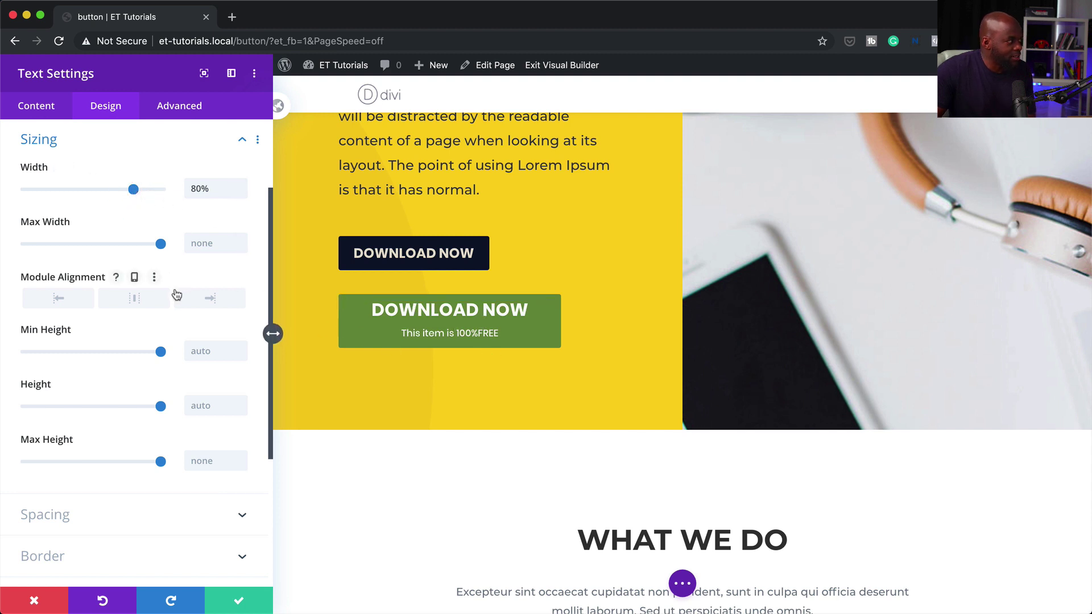
left_click(135, 299)
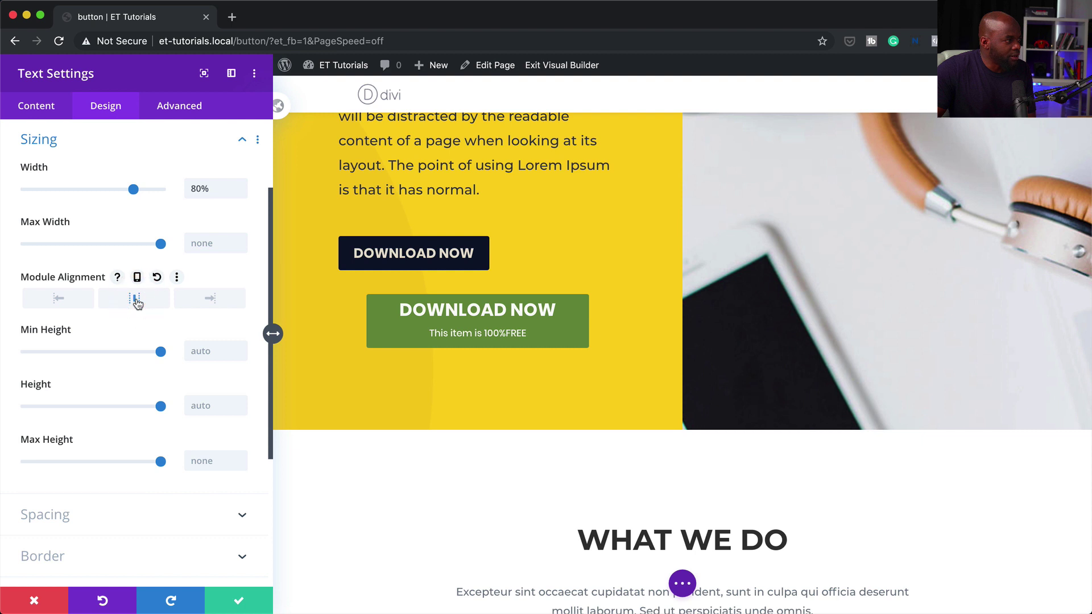
left_click(56, 307)
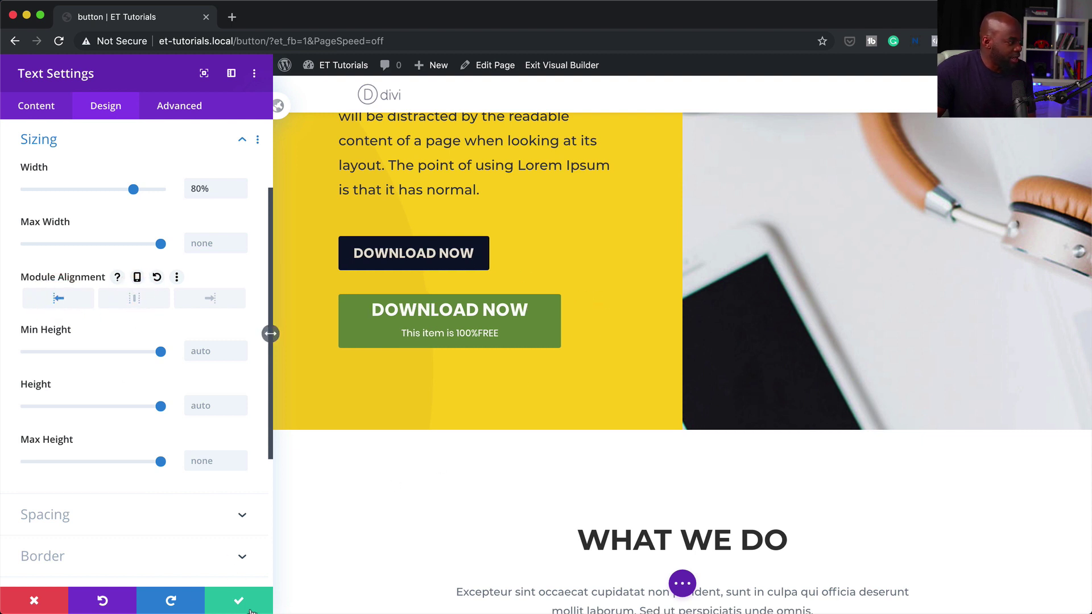
left_click(239, 601)
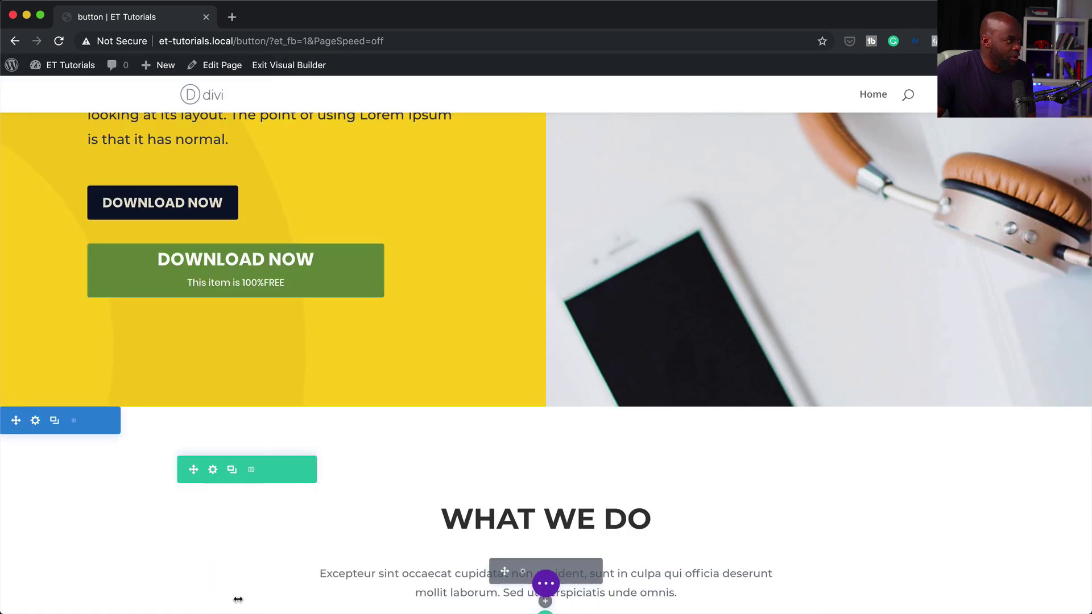
scroll(609, 458, "up", 4)
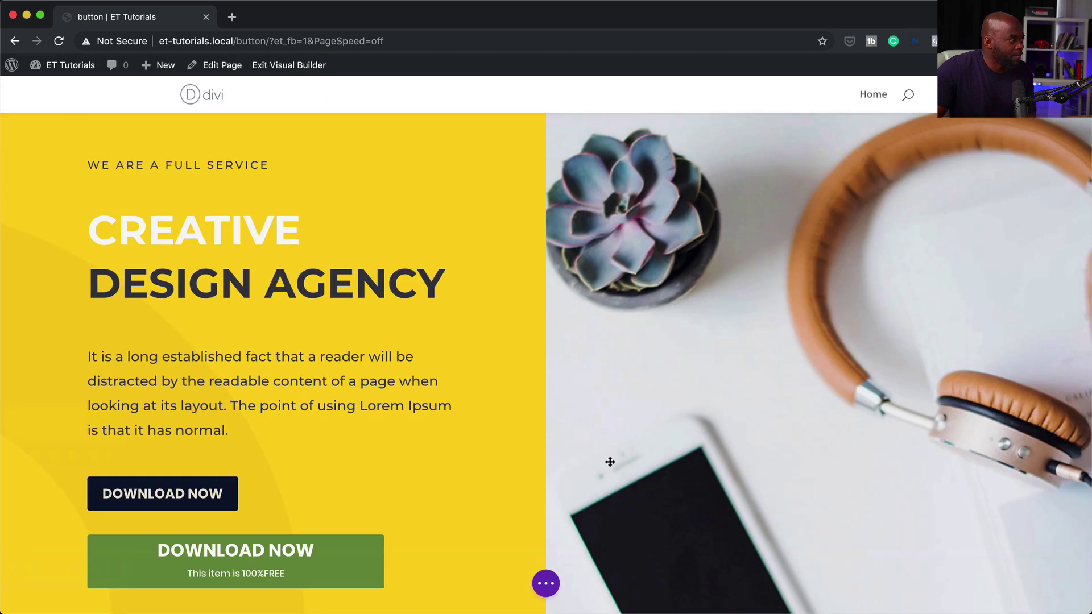